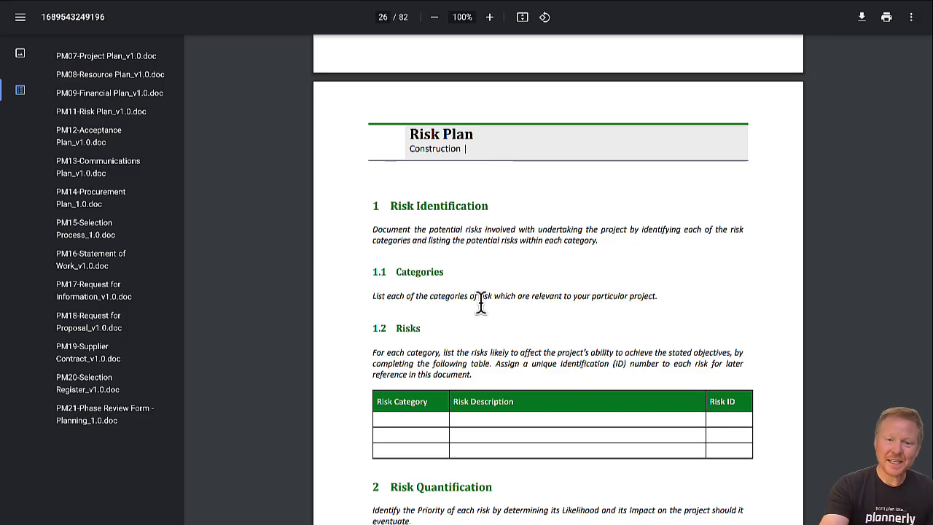
Create a new project in the North Region Projects account and hide the template library in its Docs area
{"action": "scroll", "coordinate": [482, 303], "scroll_direction": "down", "scroll_amount": 2}
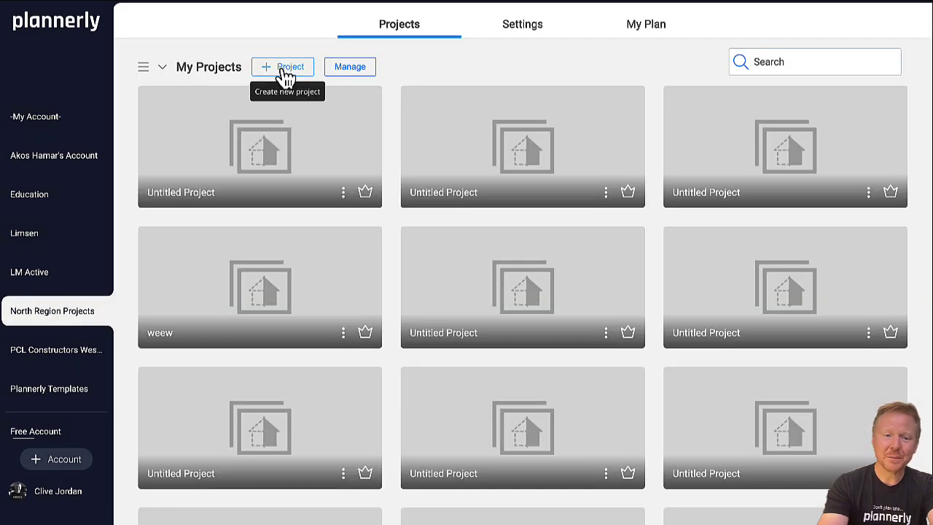
{"action": "left_click", "coordinate": [281, 68]}
{"action": "left_click", "coordinate": [255, 188]}
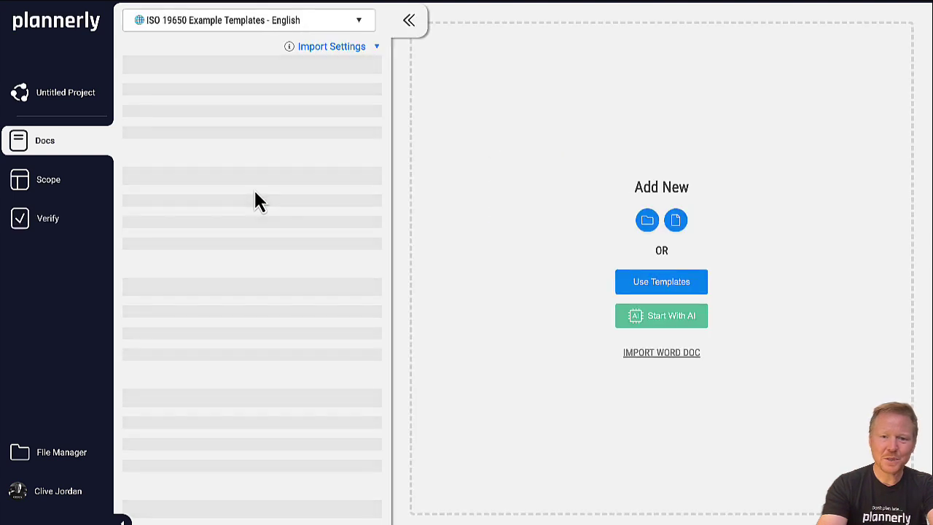
{"action": "left_click", "coordinate": [409, 22]}
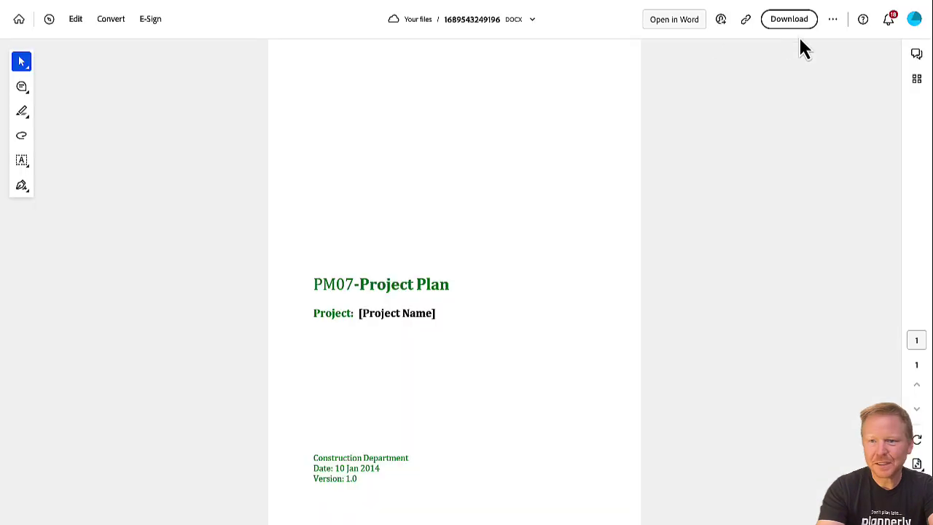
{"action": "left_click", "coordinate": [791, 21]}
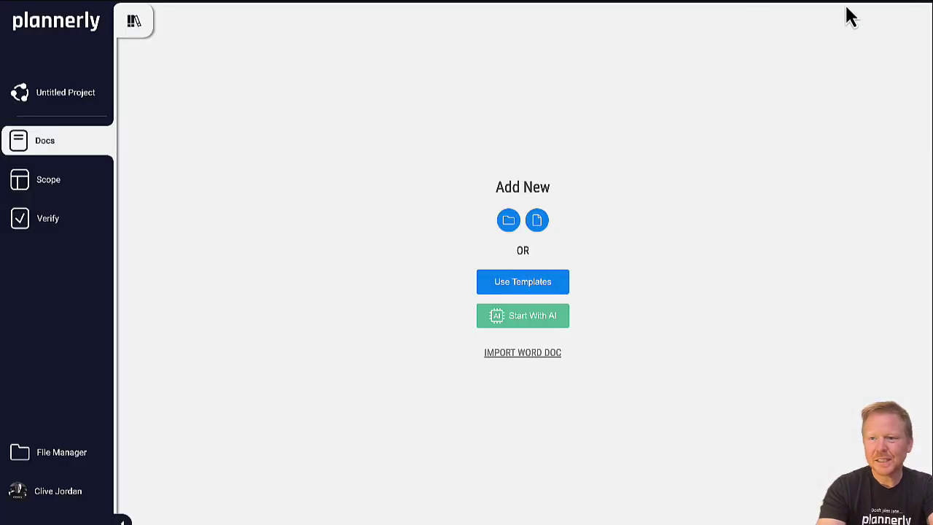
{"action": "left_click", "coordinate": [846, 6]}
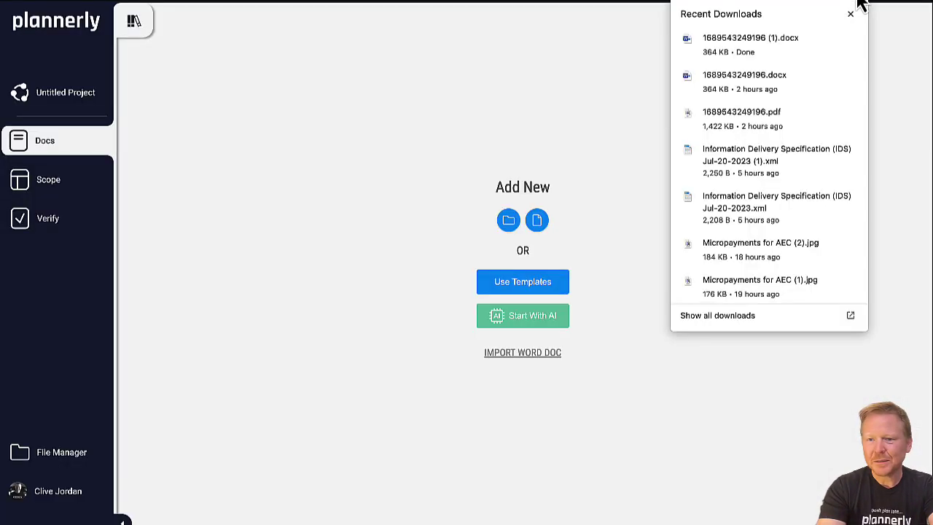
{"action": "left_click_drag", "start_coordinate": [704, 46], "coordinate": [451, 145]}
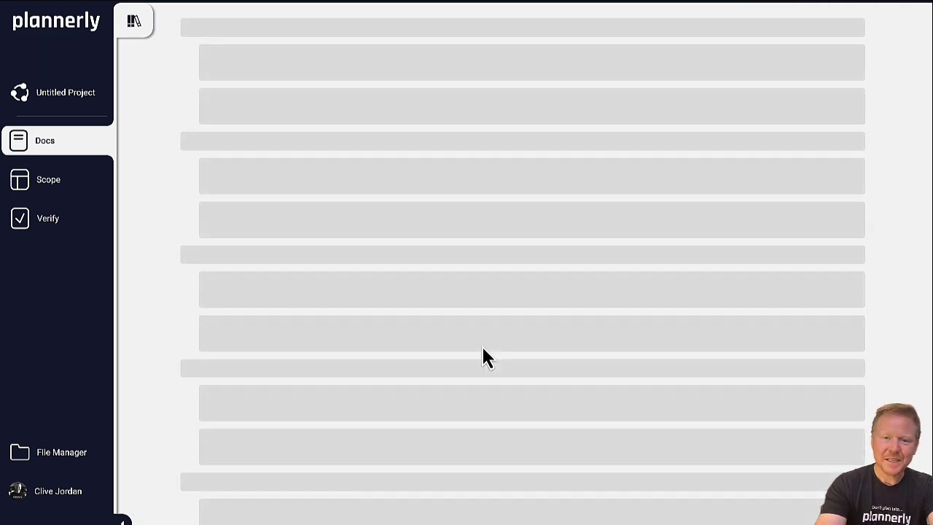
Review the imported document's section hierarchy, expanding sections under Risk Plan such as Schedule, Assumptions and Roles to examine their content
{"action": "scroll", "coordinate": [489, 271], "scroll_direction": "down", "scroll_amount": 8}
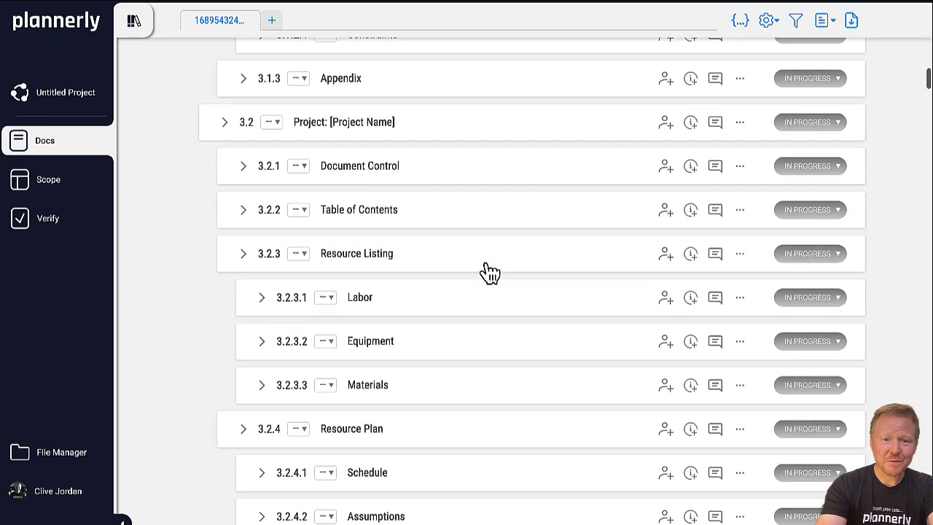
{"action": "scroll", "coordinate": [487, 271], "scroll_direction": "down", "scroll_amount": 15}
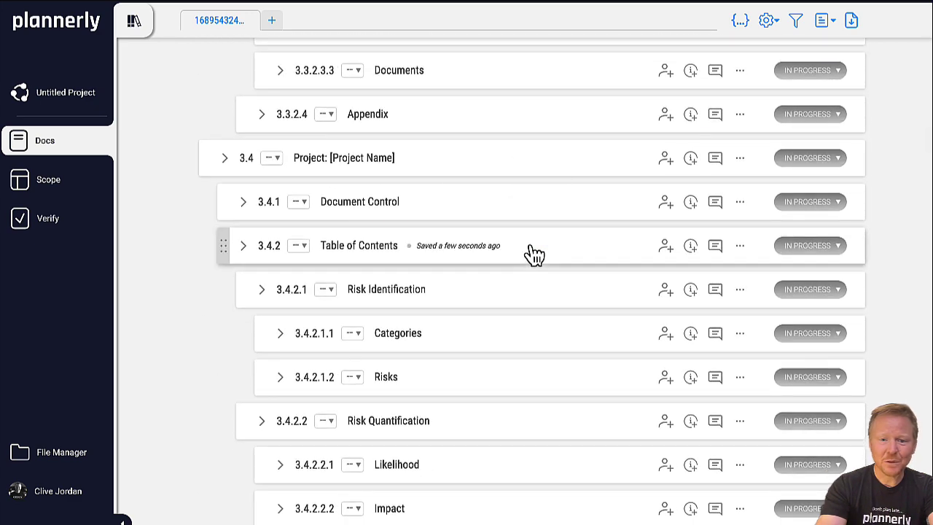
{"action": "scroll", "coordinate": [535, 254], "scroll_direction": "down", "scroll_amount": 6}
{"action": "left_click", "coordinate": [539, 156]}
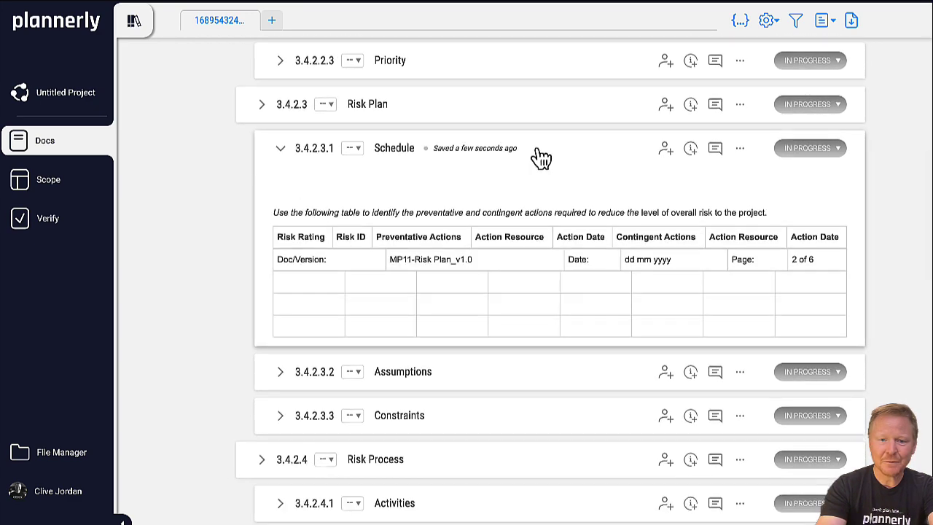
{"action": "scroll", "coordinate": [543, 190], "scroll_direction": "down", "scroll_amount": 2}
{"action": "scroll", "coordinate": [543, 190], "scroll_direction": "down", "scroll_amount": 3}
{"action": "left_click", "coordinate": [549, 96]}
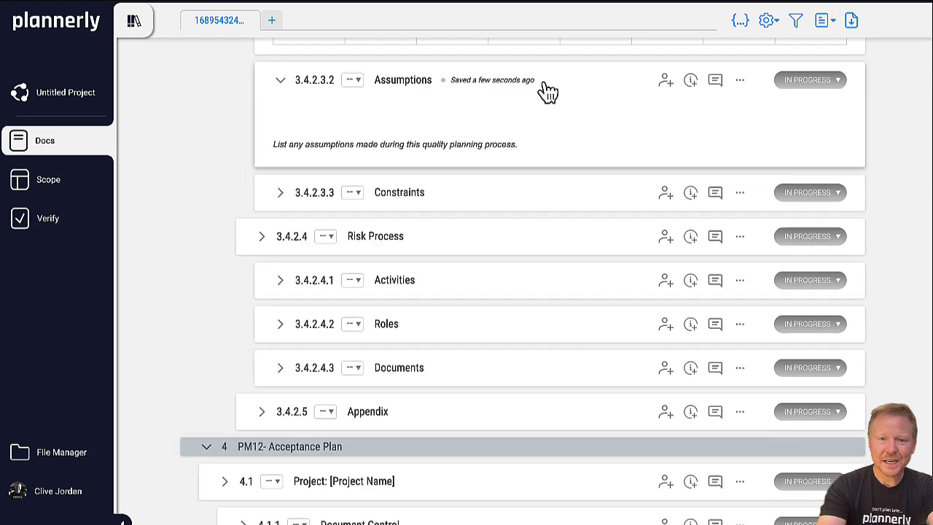
{"action": "scroll", "coordinate": [549, 91], "scroll_direction": "down", "scroll_amount": 3}
{"action": "left_click", "coordinate": [537, 174]}
{"action": "scroll", "coordinate": [536, 160], "scroll_direction": "down", "scroll_amount": 3}
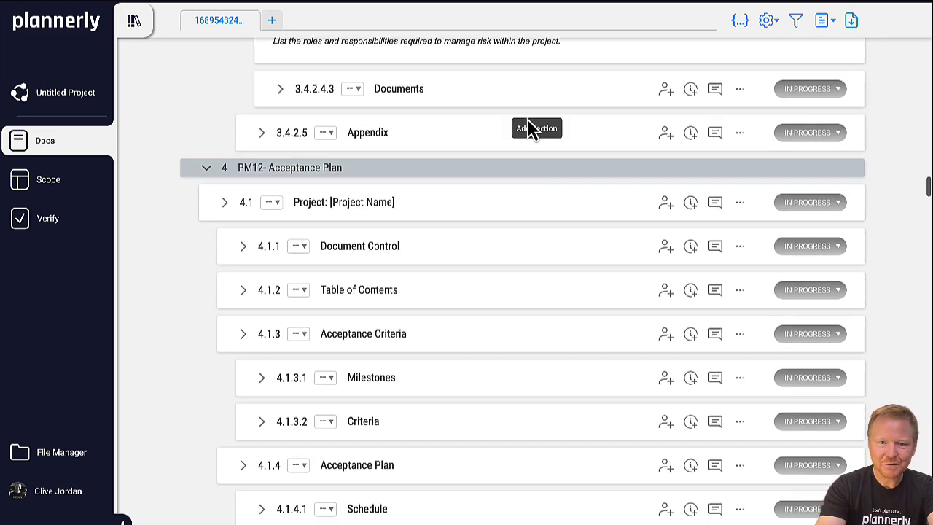
{"action": "left_click", "coordinate": [524, 138]}
{"action": "scroll", "coordinate": [521, 231], "scroll_direction": "down", "scroll_amount": 4}
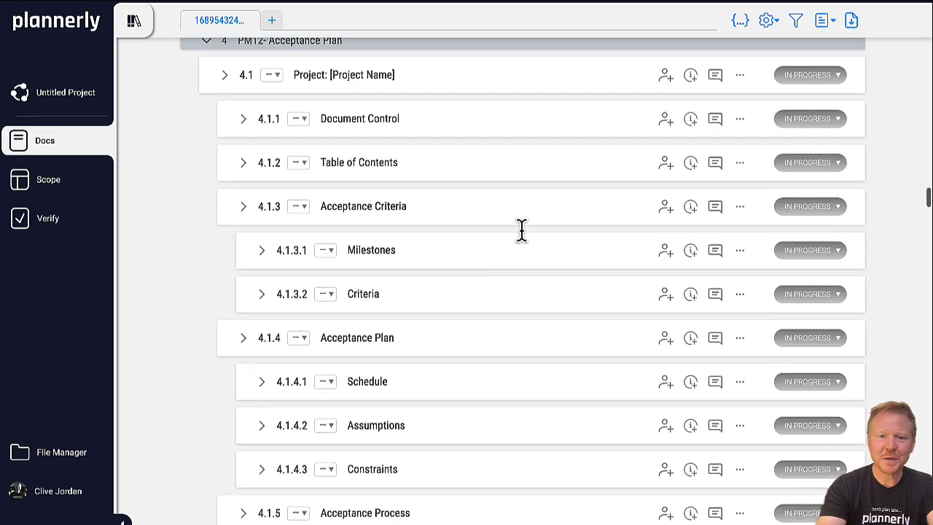
{"action": "scroll", "coordinate": [521, 231], "scroll_direction": "up", "scroll_amount": 15}
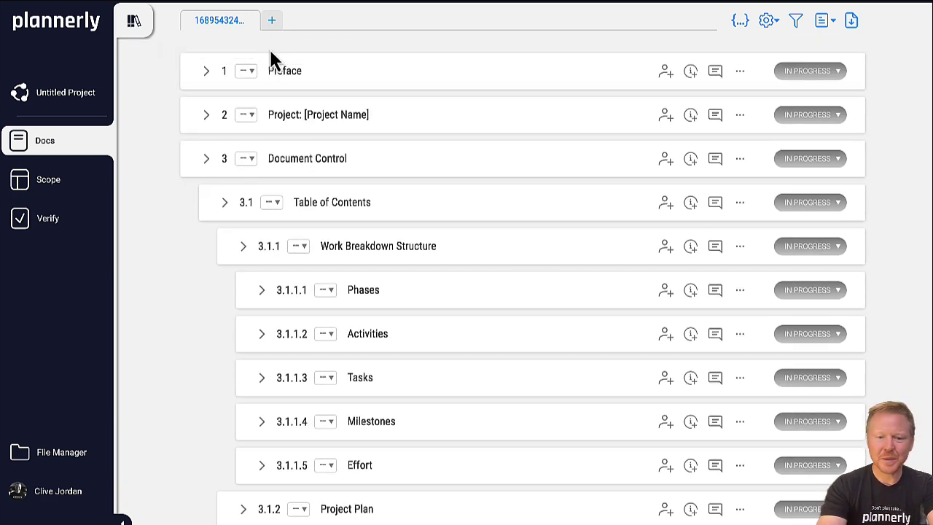
Add two new blank document tabs beside the imported document
{"action": "left_click", "coordinate": [271, 20]}
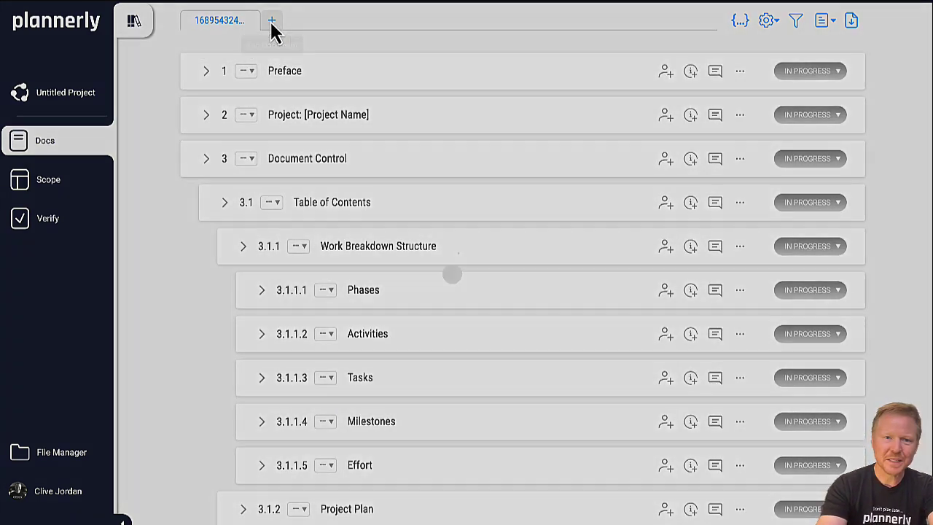
{"action": "left_click", "coordinate": [350, 22]}
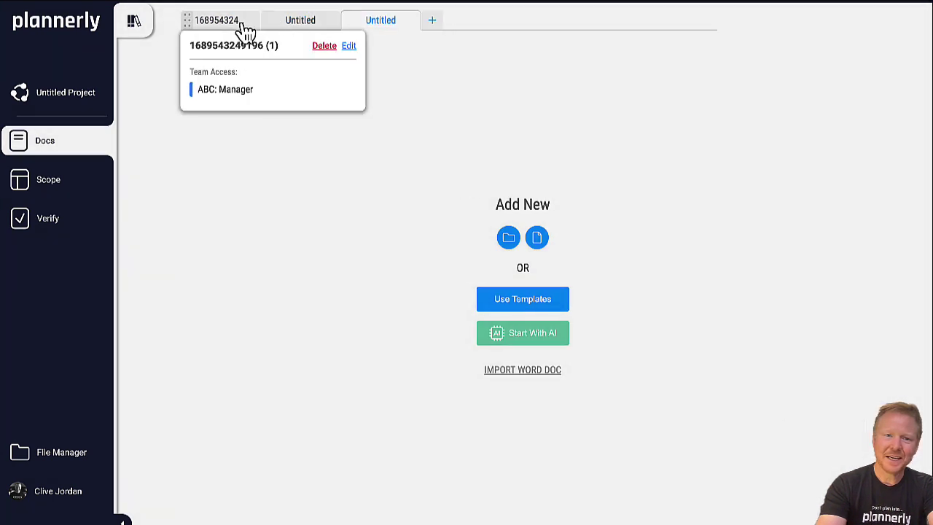
Return to the imported document and copy the title of the PM12- Acceptance Plan folder
{"action": "left_click", "coordinate": [245, 31]}
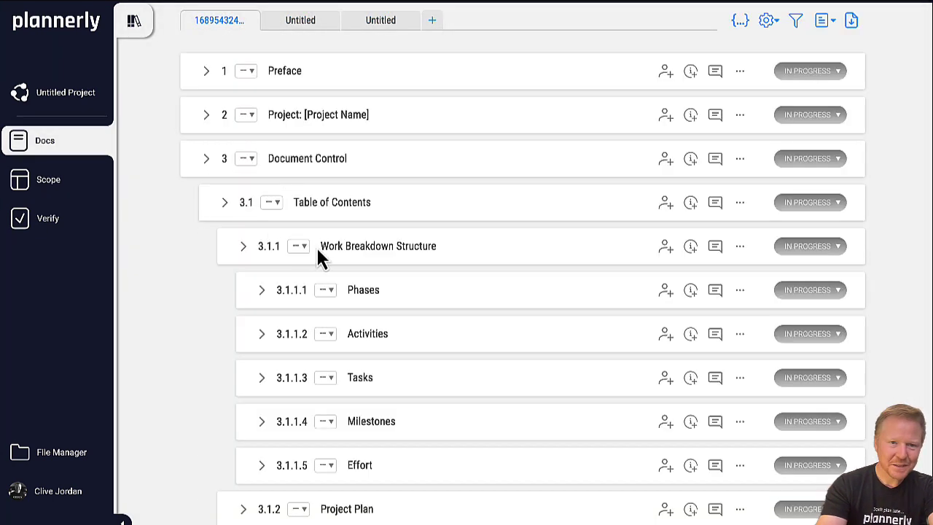
{"action": "scroll", "coordinate": [321, 257], "scroll_direction": "down", "scroll_amount": 20}
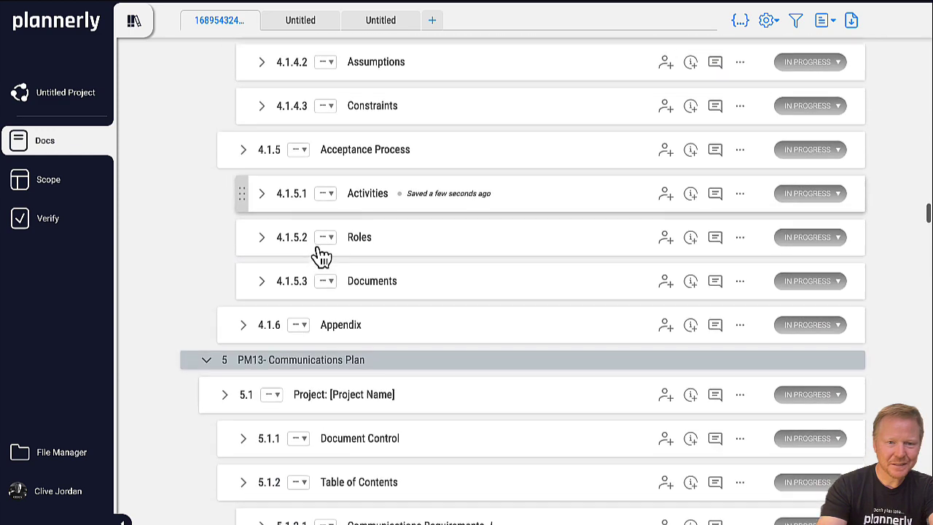
{"action": "scroll", "coordinate": [379, 189], "scroll_direction": "down", "scroll_amount": 1}
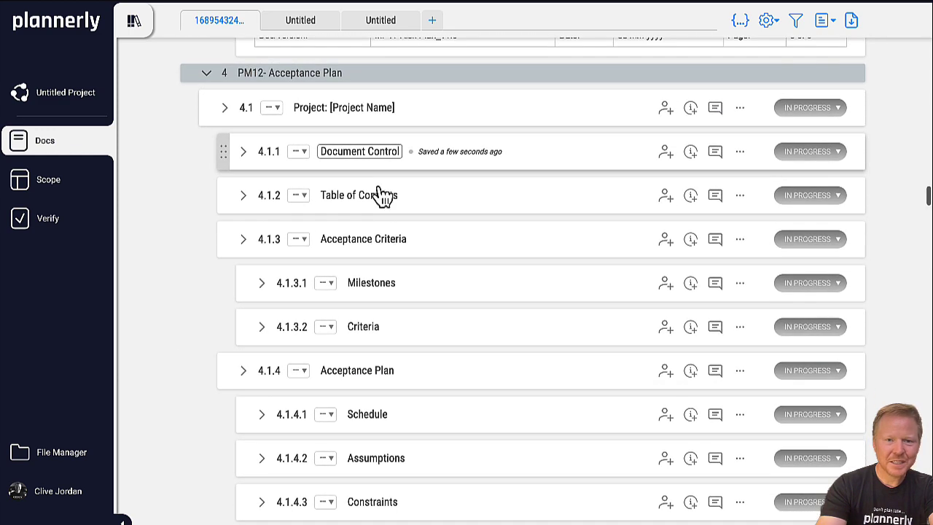
{"action": "left_click", "coordinate": [306, 72]}
{"action": "triple_click", "coordinate": [306, 73]}
{"action": "key", "text": "ctrl+c"}
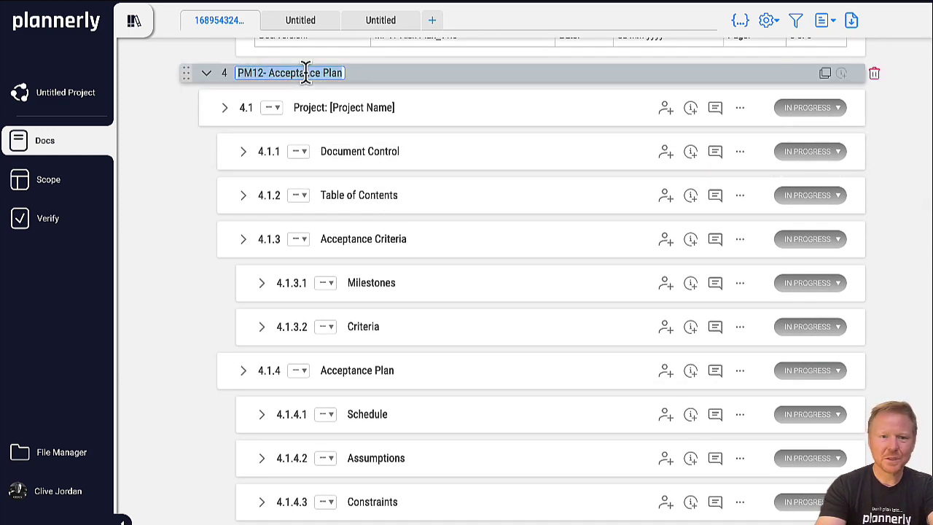
Rename the first untitled document tab as Acceptance Plan using the copied title without its PM12- prefix, and save it
{"action": "mouse_move", "coordinate": [324, 26]}
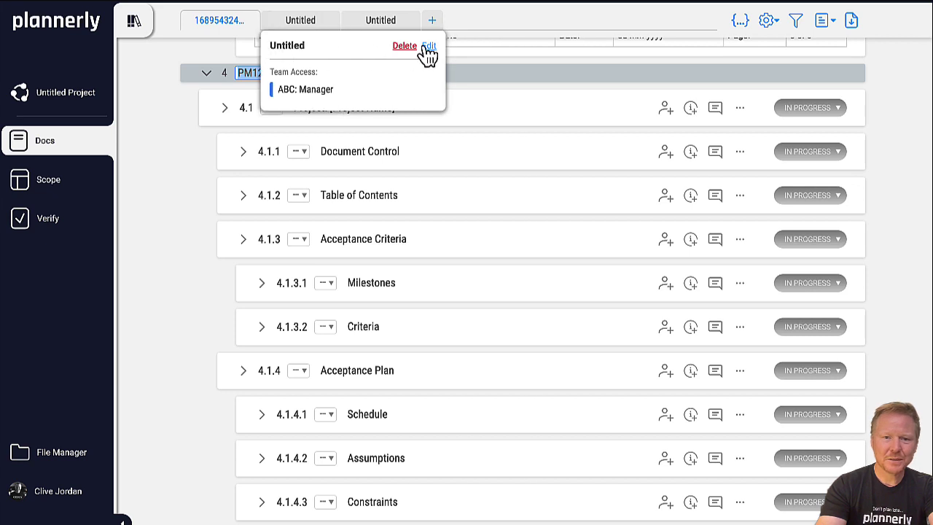
{"action": "left_click", "coordinate": [428, 46]}
{"action": "left_click", "coordinate": [328, 52]}
{"action": "key", "text": "ctrl+a"}
{"action": "key", "text": "ctrl+v"}
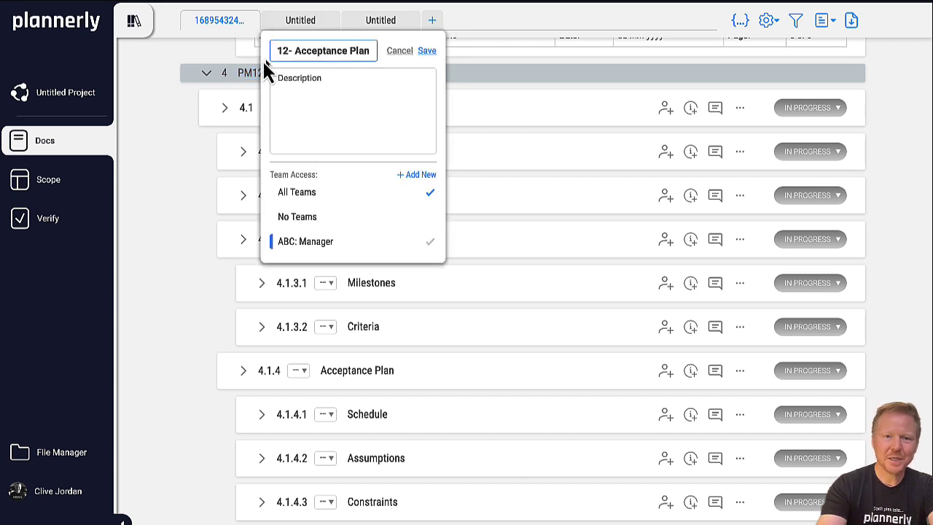
{"action": "key", "text": "Home"}
{"action": "key", "text": "ctrl+shift+Right"}
{"action": "key", "text": "BackSpace"}
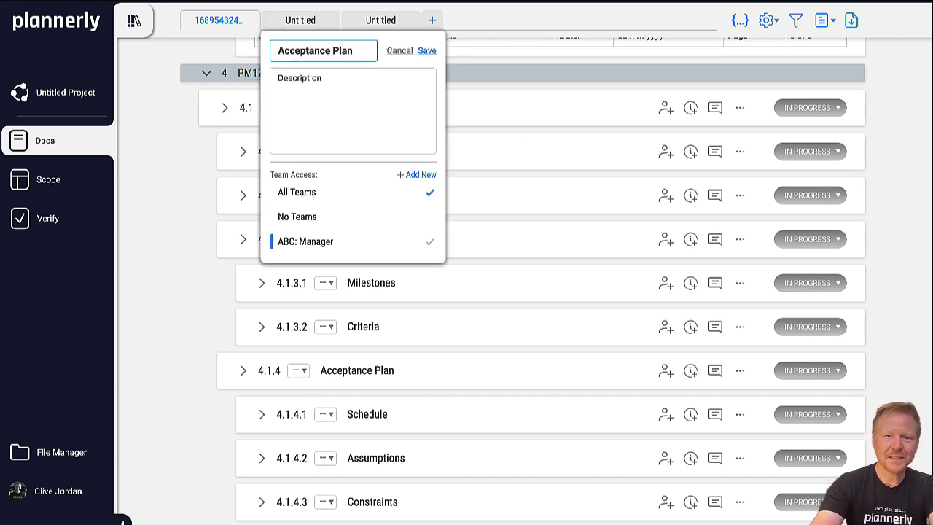
{"action": "left_click", "coordinate": [426, 51]}
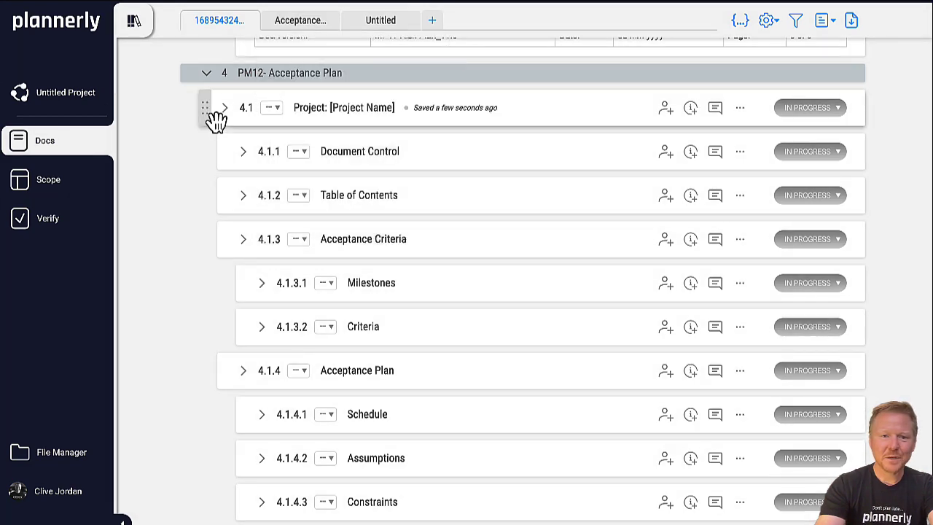
Move section 4.1 Project: [Project Name] with its subsections from the imported document into the Acceptance Plan document
{"action": "left_click_drag", "start_coordinate": [212, 116], "coordinate": [292, 21]}
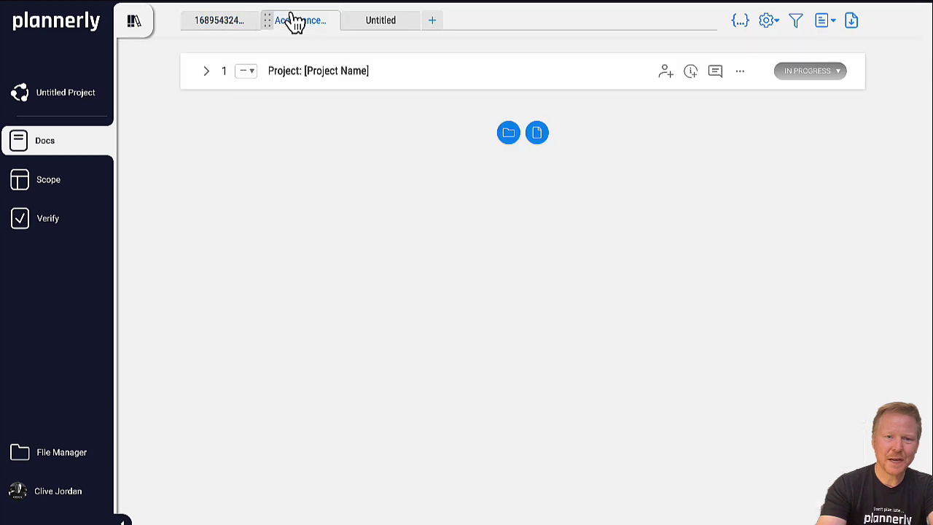
{"action": "scroll", "coordinate": [285, 223], "scroll_direction": "down", "scroll_amount": 4}
{"action": "scroll", "coordinate": [286, 220], "scroll_direction": "up", "scroll_amount": 4}
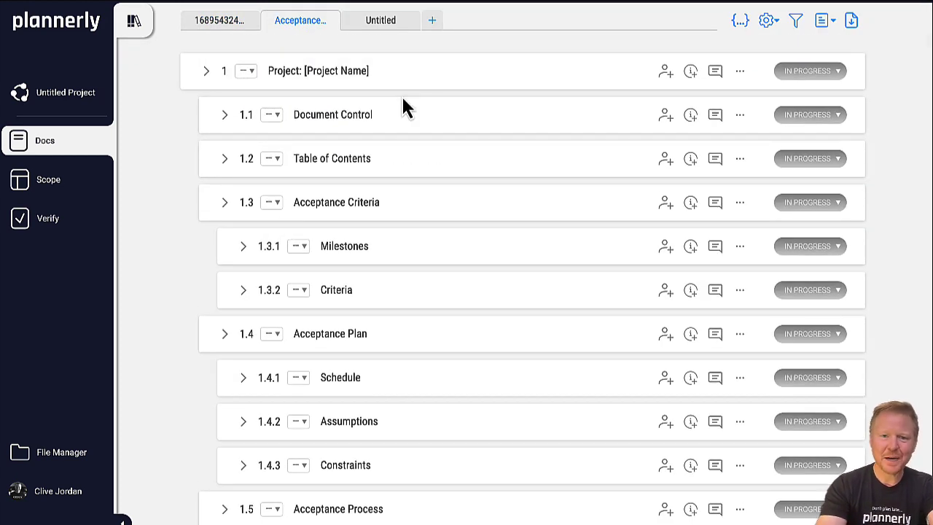
Check the content of the Project: [Project Name] section, and expand Document Control to examine its tables
{"action": "left_click", "coordinate": [491, 73]}
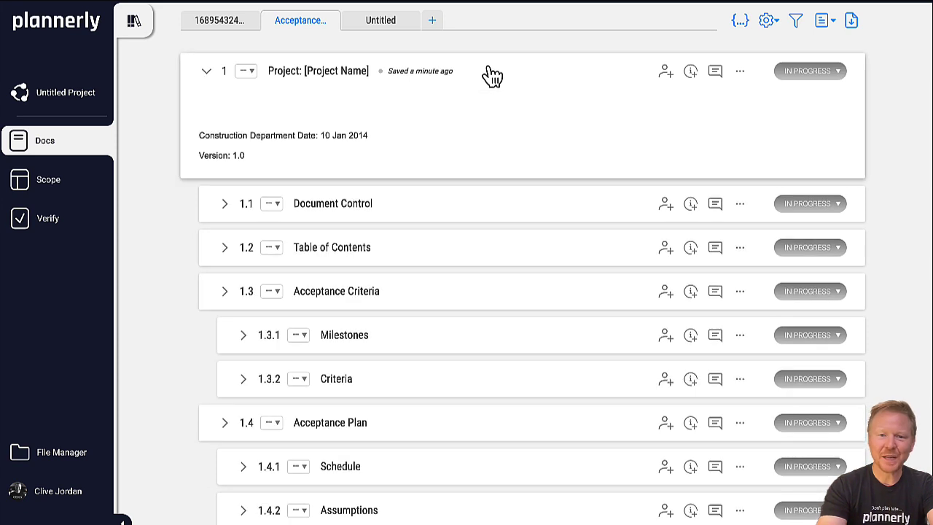
{"action": "left_click", "coordinate": [490, 73]}
{"action": "left_click", "coordinate": [515, 121]}
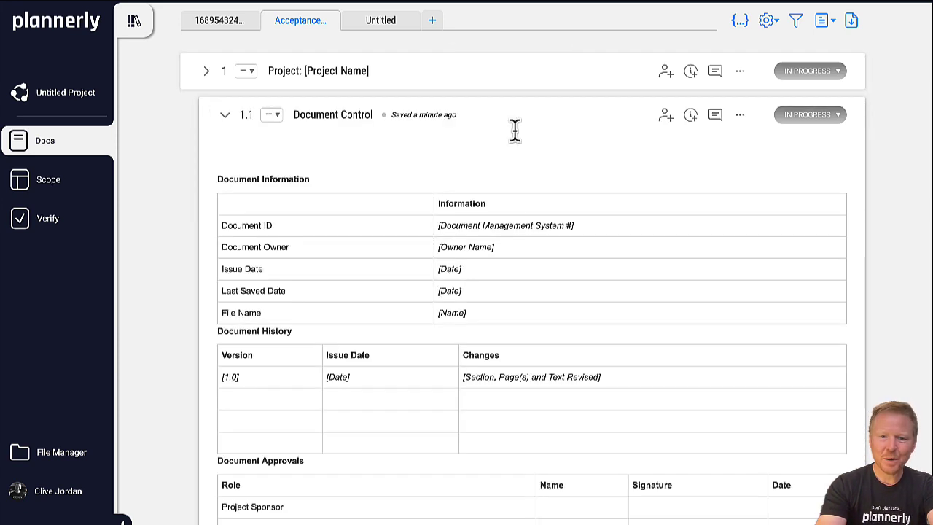
{"action": "scroll", "coordinate": [514, 255], "scroll_direction": "down", "scroll_amount": 1}
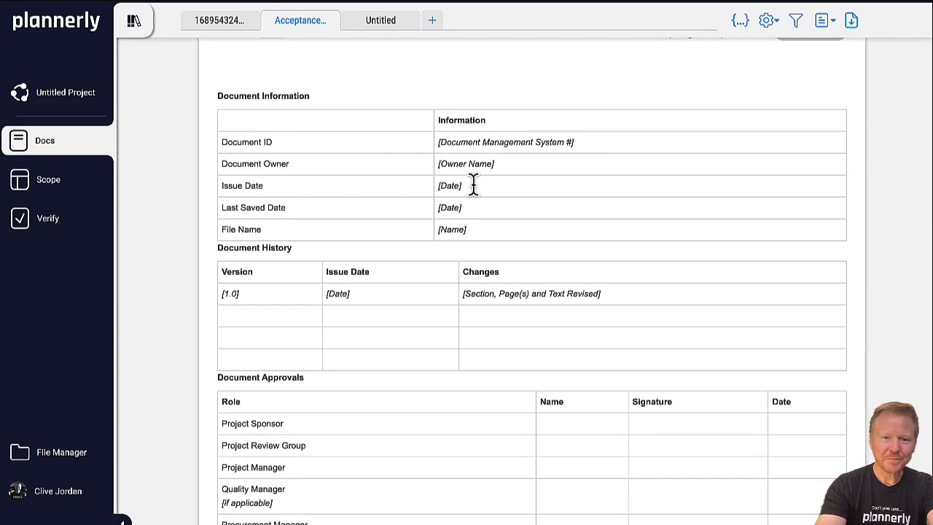
Select the [Date] placeholder in the Issue Date row and open the management of the project's SmartFields
{"action": "left_click", "coordinate": [487, 187]}
{"action": "left_click_drag", "start_coordinate": [438, 188], "coordinate": [469, 185]}
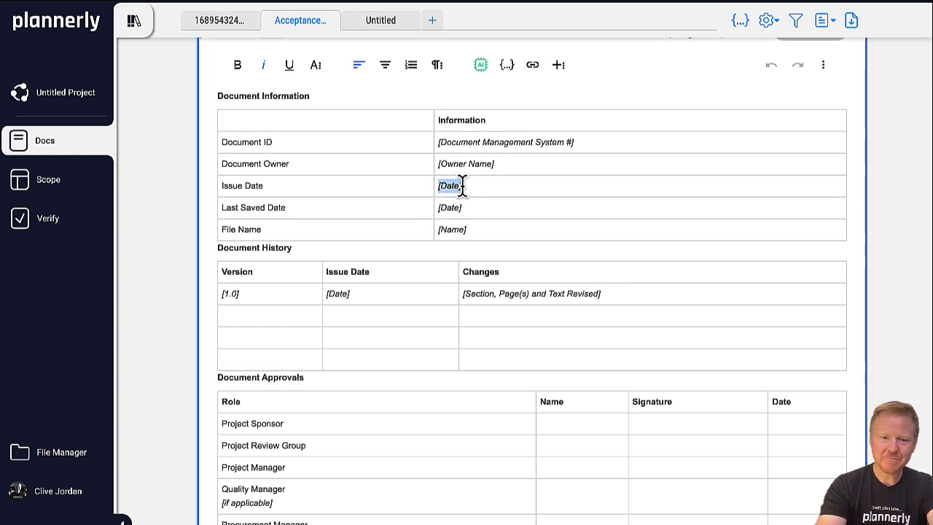
{"action": "left_click", "coordinate": [507, 65]}
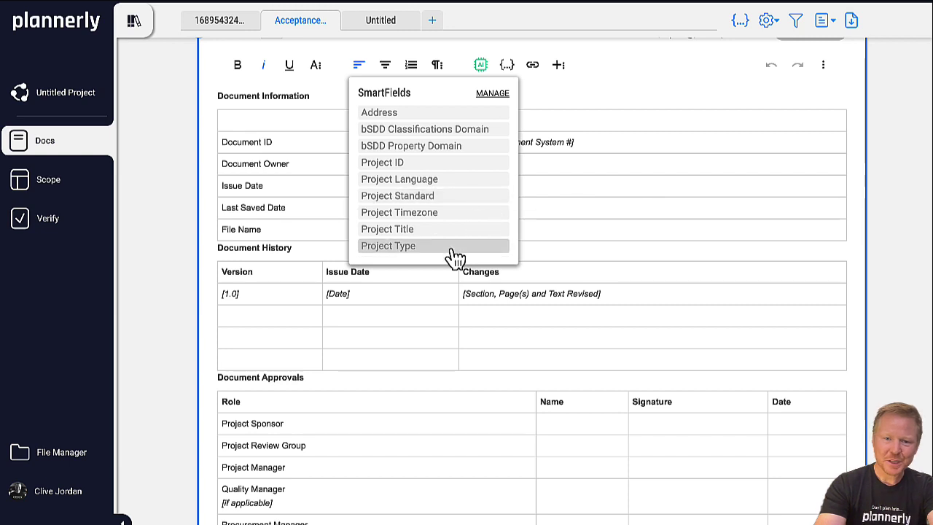
{"action": "left_click", "coordinate": [492, 95]}
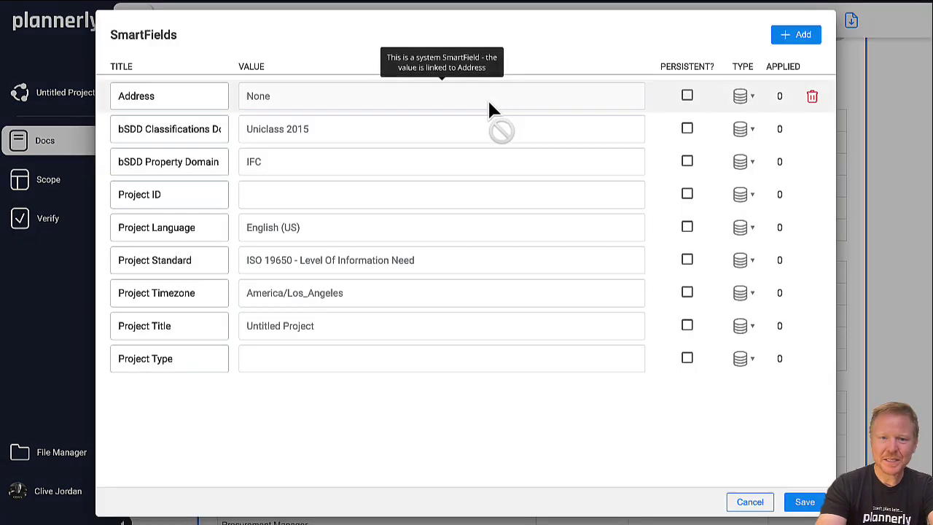
Add a SmartField titled Date of Issue with the Date type, and save the SmartFields
{"action": "left_click", "coordinate": [794, 37]}
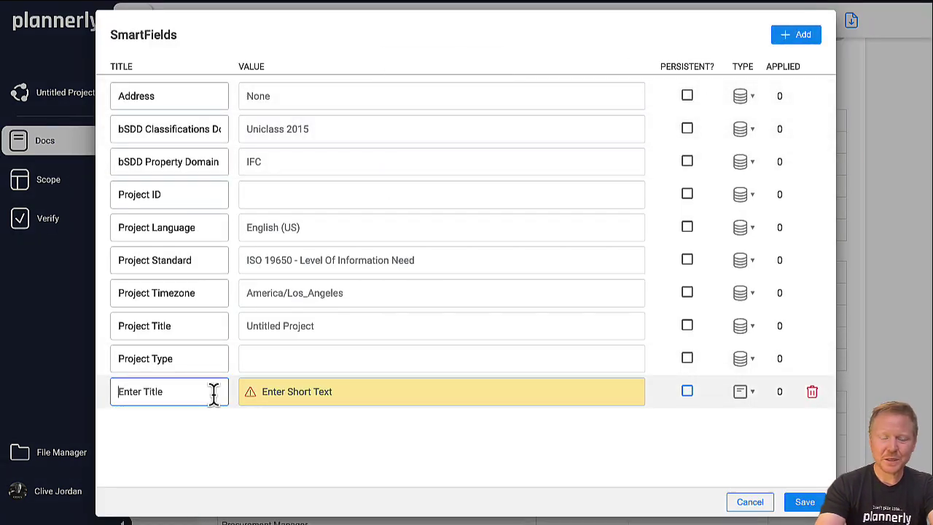
{"action": "type", "text": "Date Of Issue"}
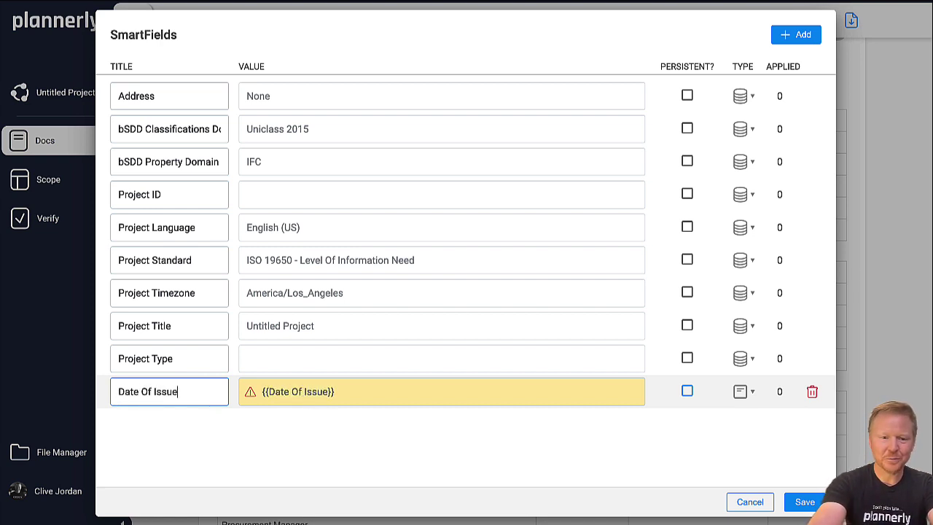
{"action": "left_click", "coordinate": [456, 395]}
{"action": "left_click", "coordinate": [745, 393]}
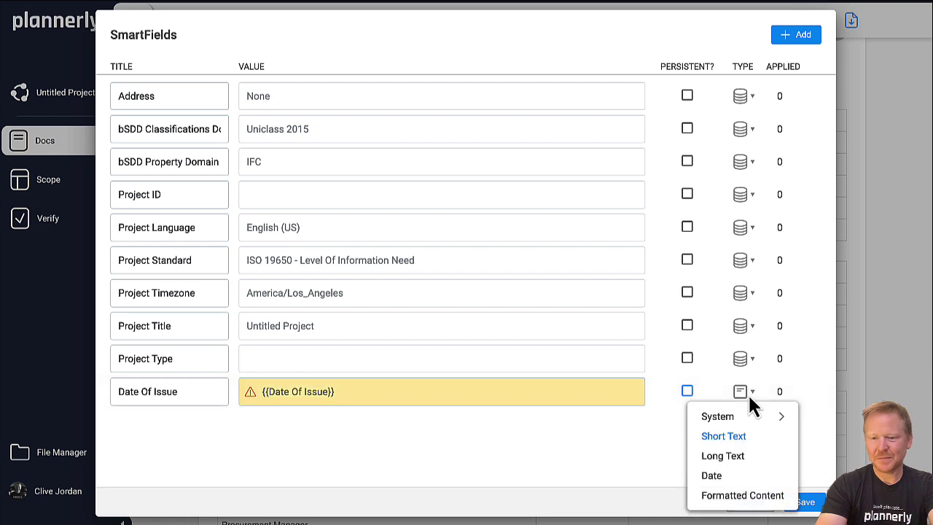
{"action": "left_click", "coordinate": [722, 478]}
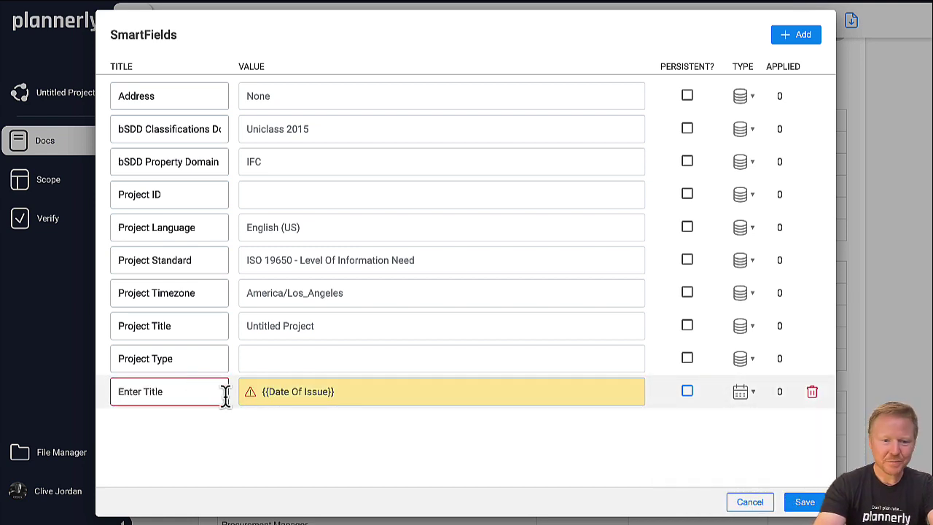
{"action": "left_click", "coordinate": [181, 392]}
{"action": "type", "text": "Date of Is"}
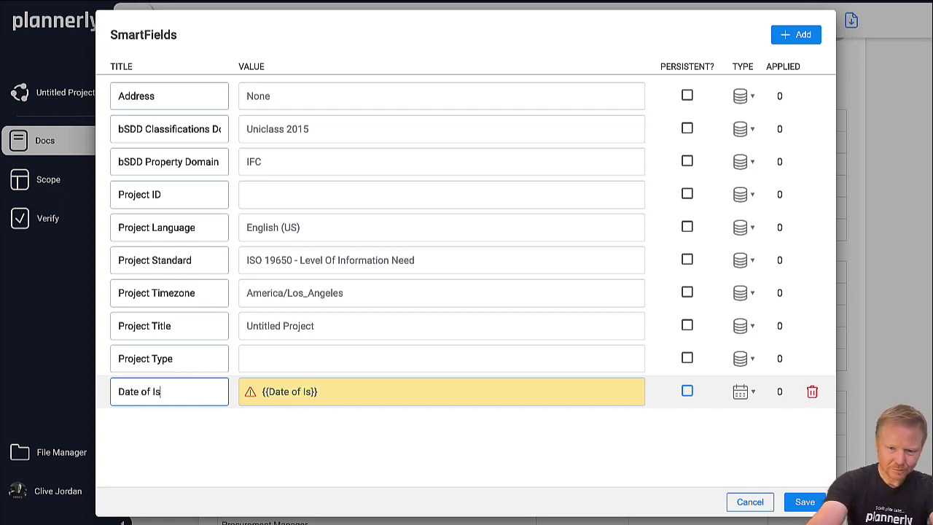
{"action": "type", "text": "suew"}
{"action": "key", "text": "BackSpace"}
{"action": "left_click", "coordinate": [510, 436]}
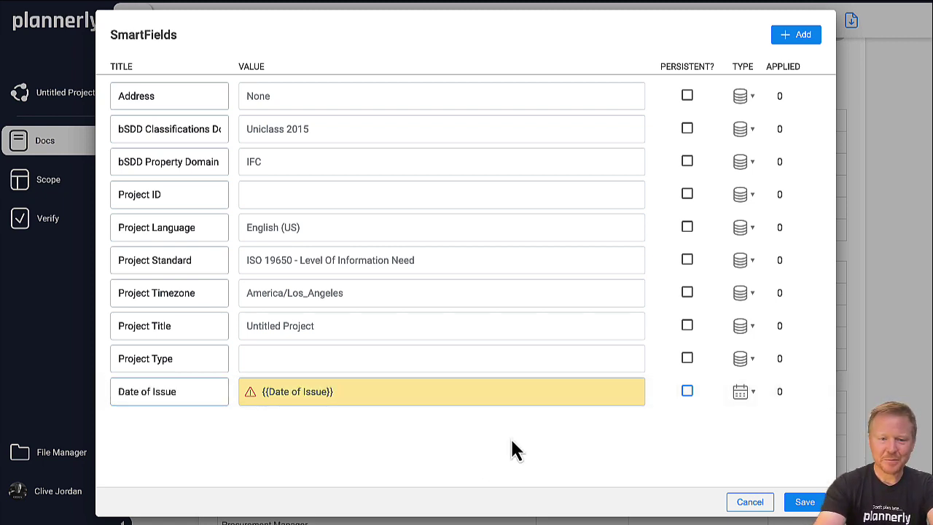
{"action": "left_click", "coordinate": [792, 505]}
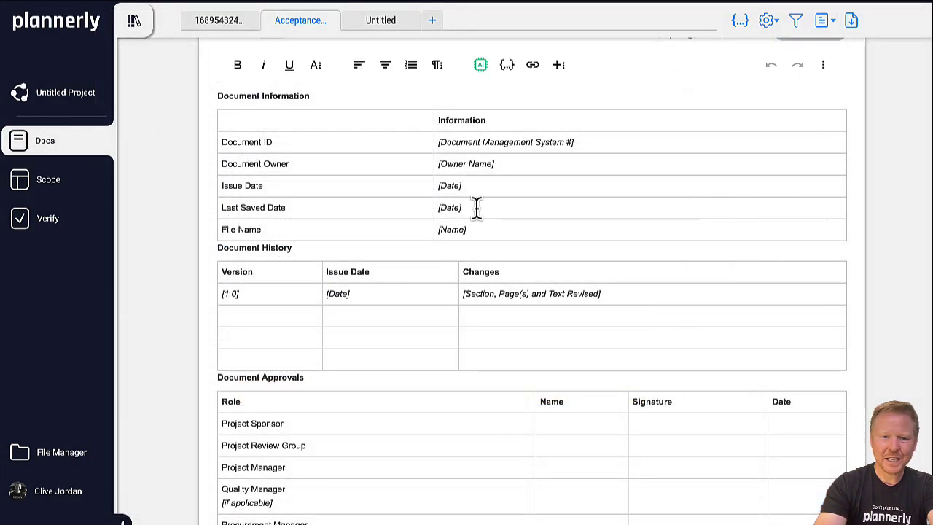
Replace the [Date] placeholder in the Acceptance Plan's Issue Date row with the Date of Issue SmartField
{"action": "left_click_drag", "start_coordinate": [436, 185], "coordinate": [475, 183]}
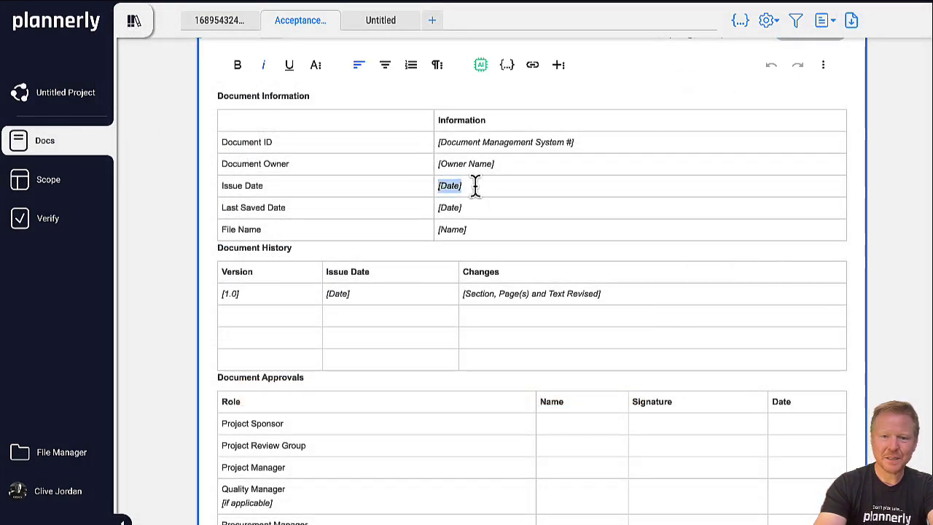
{"action": "left_click", "coordinate": [507, 65]}
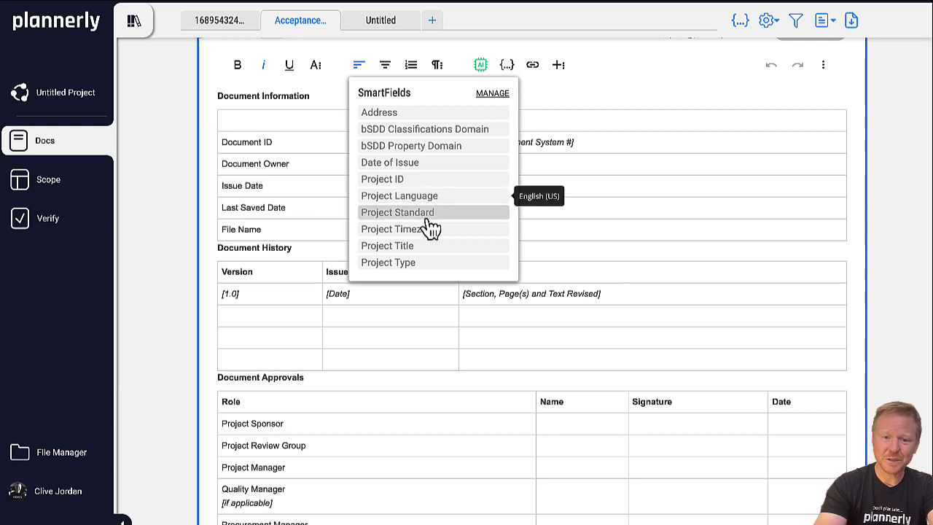
{"action": "left_click", "coordinate": [434, 166]}
{"action": "scroll", "coordinate": [382, 192], "scroll_direction": "up", "scroll_amount": 2}
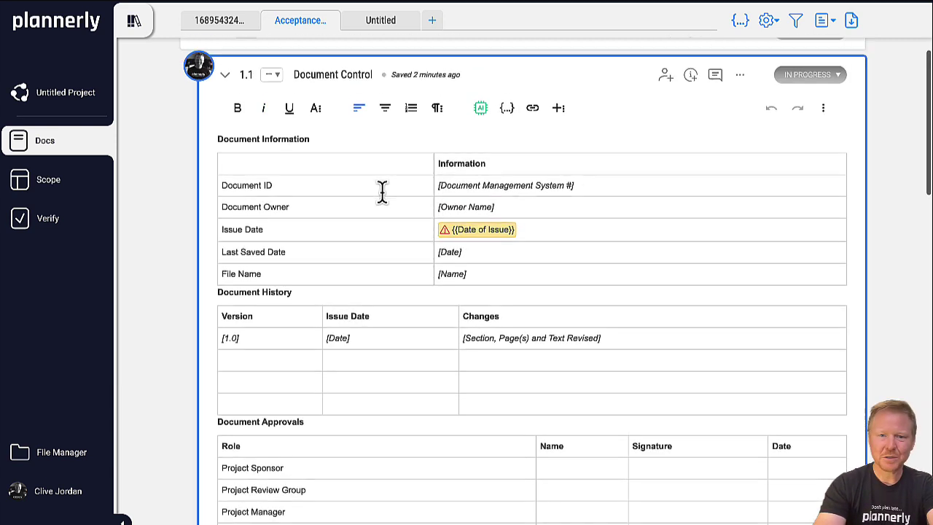
{"action": "left_click", "coordinate": [186, 199]}
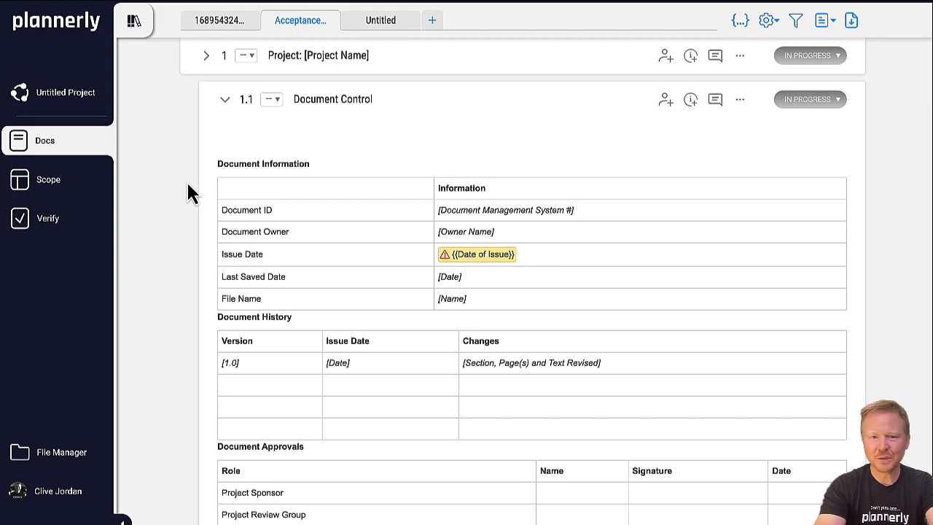
In the imported document's PM14- Procurement Plan, replace the Issue Date placeholder under Document Control with the Date of Issue SmartField
{"action": "left_click", "coordinate": [226, 22]}
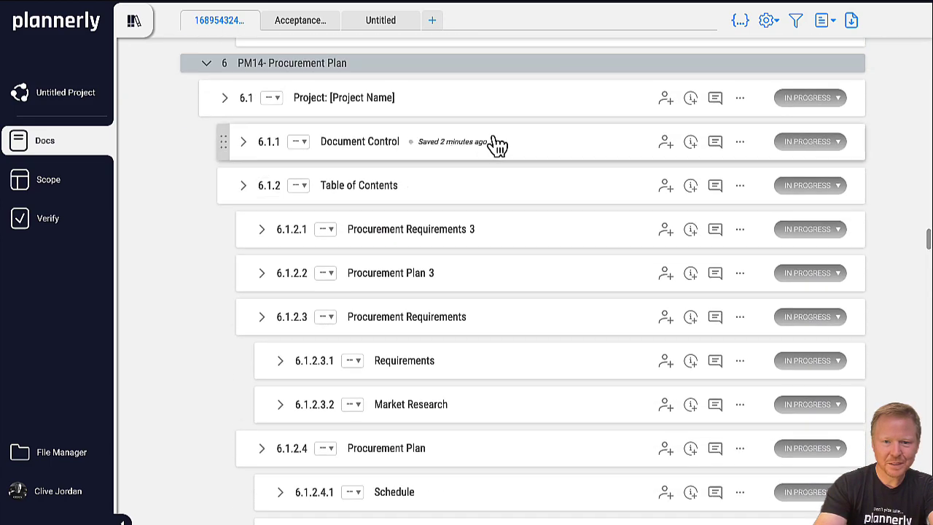
{"action": "left_click", "coordinate": [500, 148]}
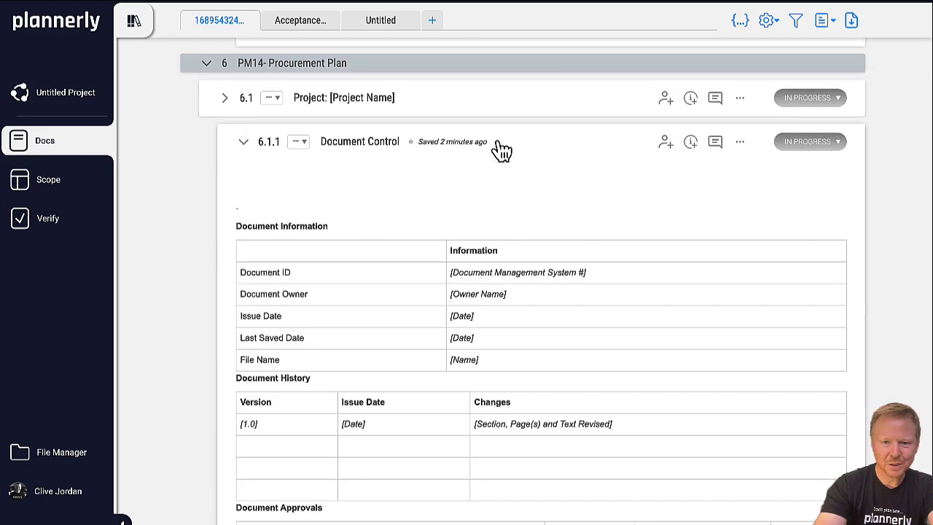
{"action": "left_click", "coordinate": [477, 254]}
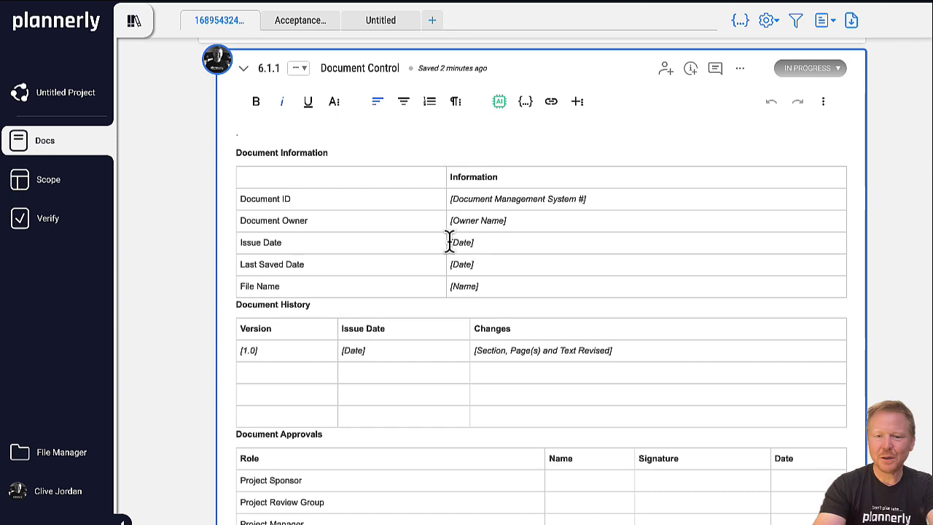
{"action": "left_click_drag", "start_coordinate": [450, 242], "coordinate": [487, 242]}
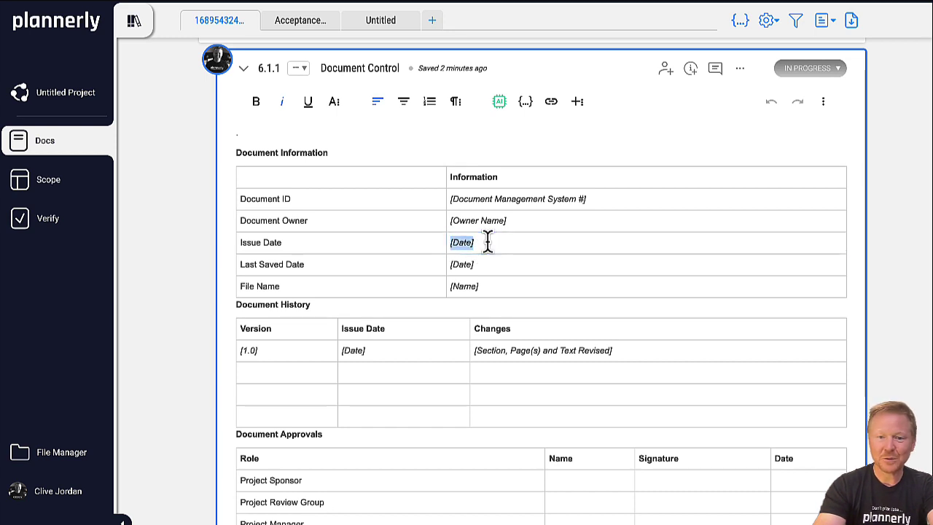
{"action": "left_click", "coordinate": [525, 101]}
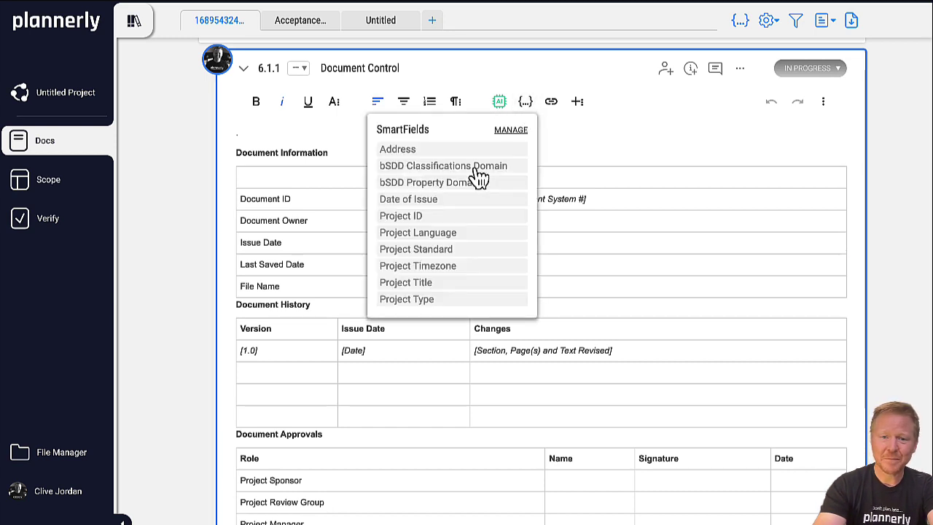
{"action": "left_click", "coordinate": [455, 205]}
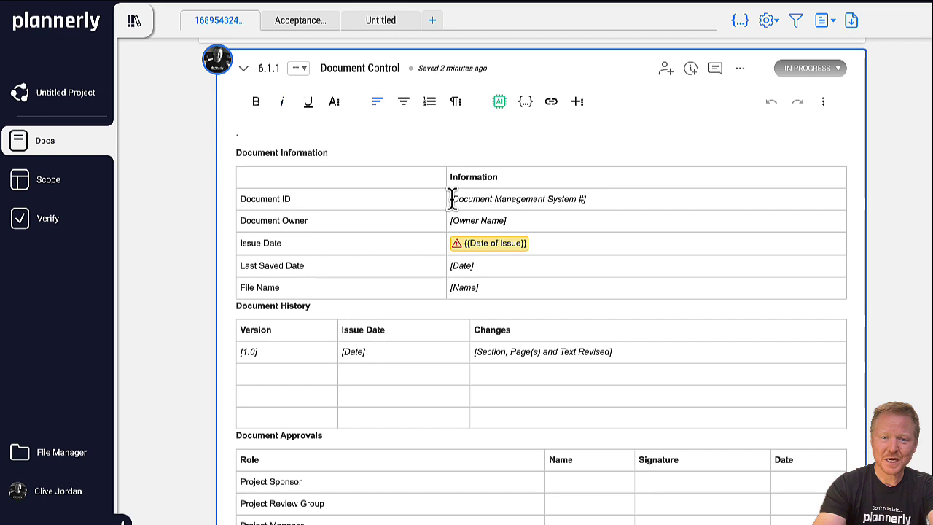
Set the Date of Issue SmartField to July 20, 2023, and check the Issue Date in the Acceptance Plan's Document Control
{"action": "left_click", "coordinate": [500, 244]}
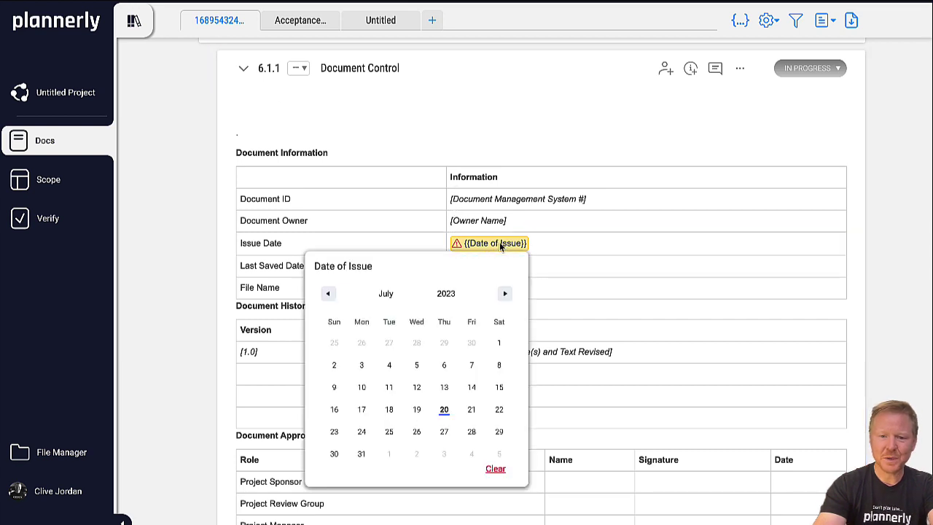
{"action": "left_click", "coordinate": [444, 409]}
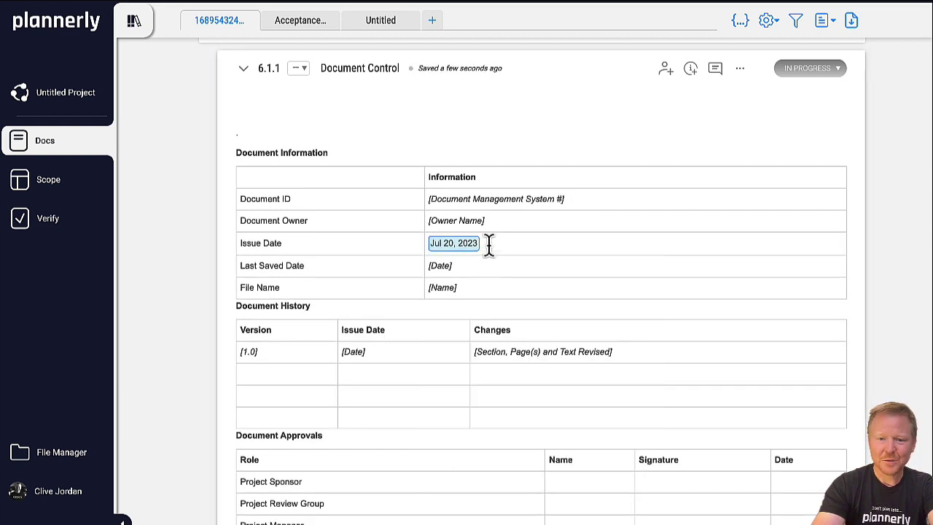
{"action": "left_click", "coordinate": [313, 21]}
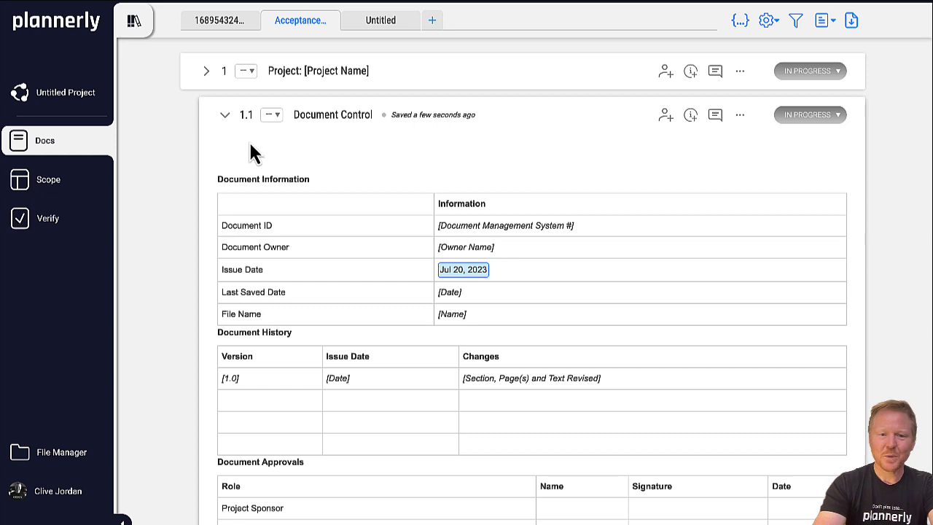
{"action": "left_click", "coordinate": [224, 116]}
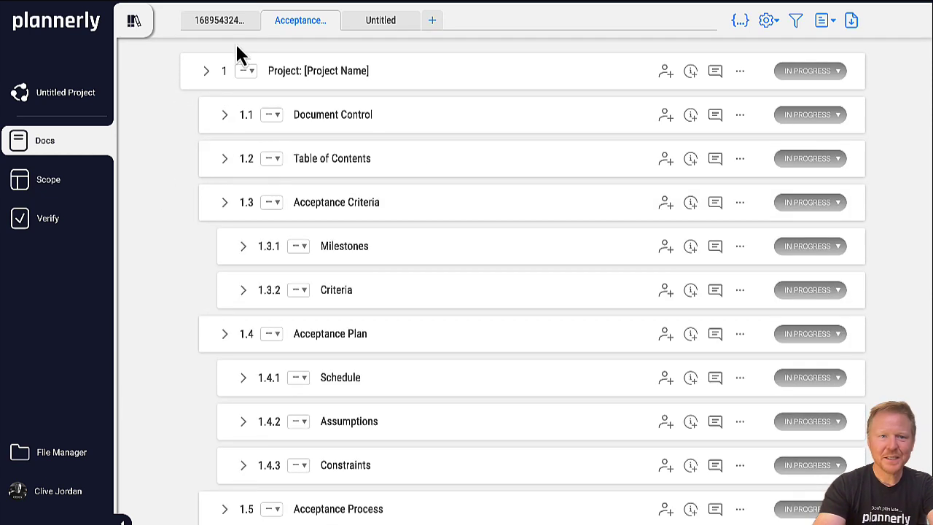
Look through the sections of the Communications Plan, Procurement Plan, Selection Process and Request for Information documents
{"action": "mouse_move", "coordinate": [381, 26]}
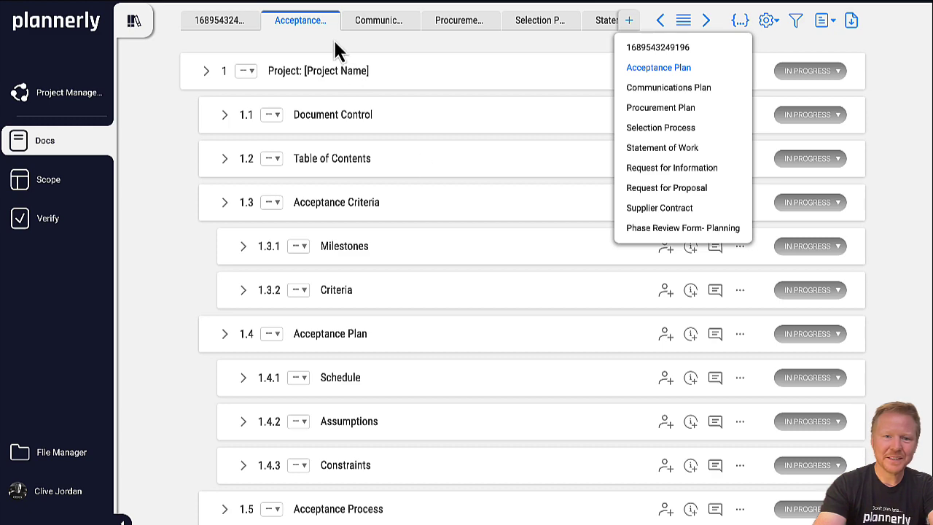
{"action": "left_click", "coordinate": [379, 27]}
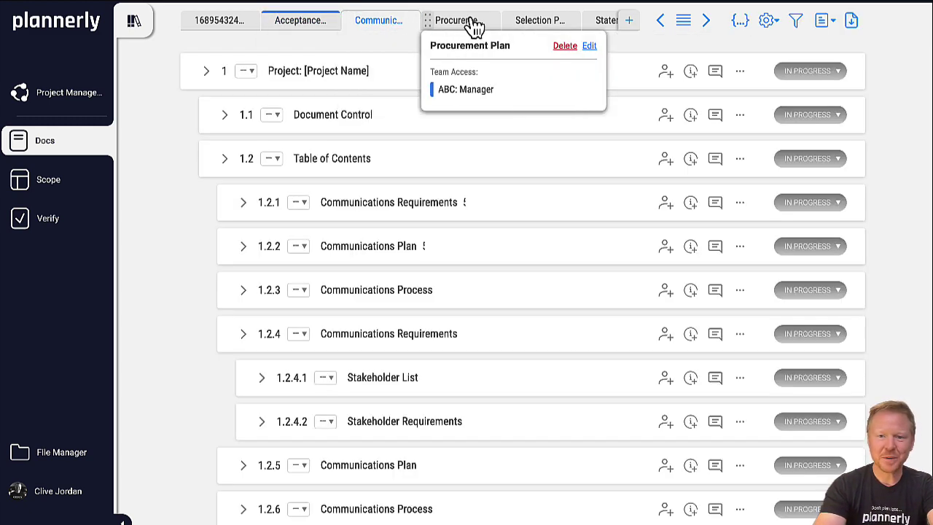
{"action": "left_click", "coordinate": [475, 24]}
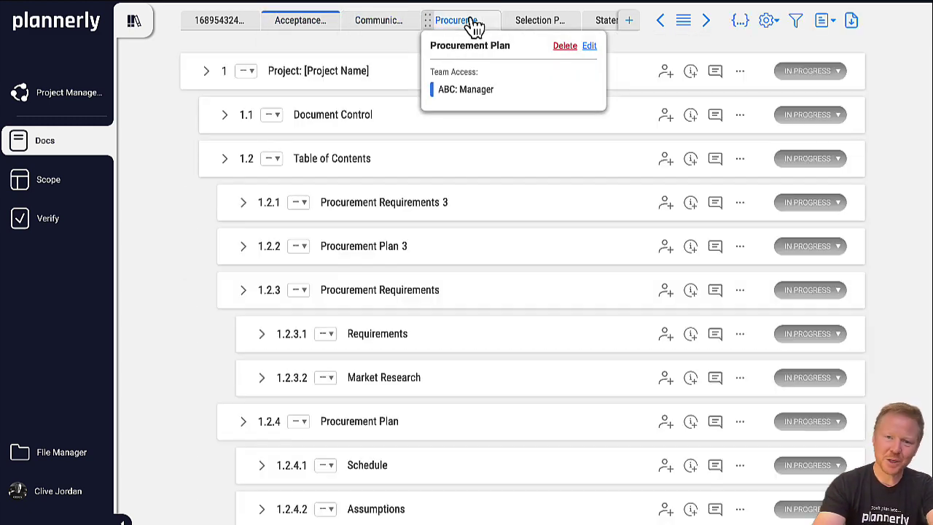
{"action": "left_click", "coordinate": [536, 25]}
{"action": "scroll", "coordinate": [573, 25], "scroll_direction": "right", "scroll_amount": 2}
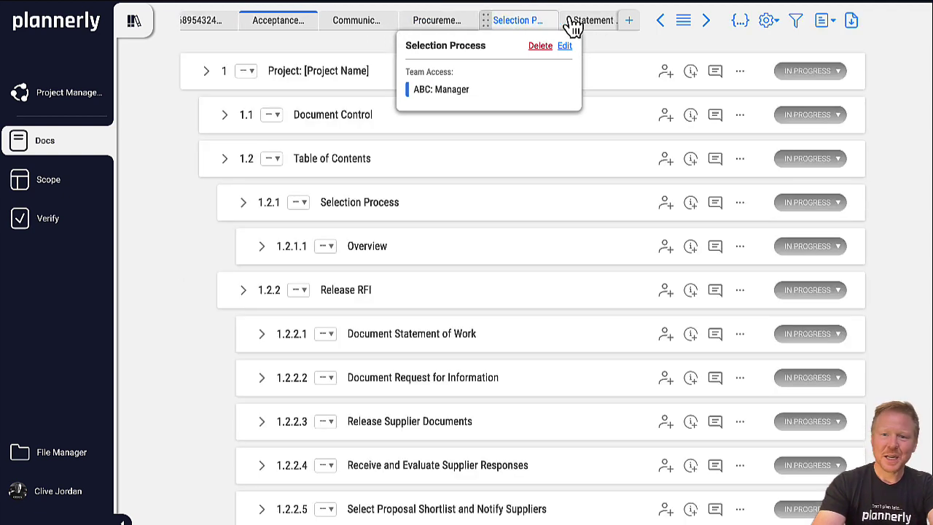
{"action": "left_click", "coordinate": [540, 25]}
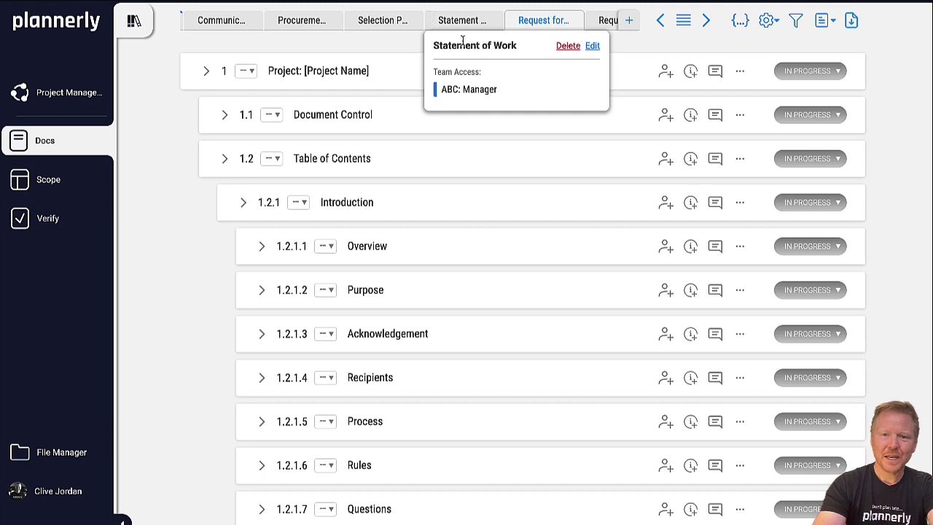
{"action": "scroll", "coordinate": [418, 219], "scroll_direction": "down", "scroll_amount": 3}
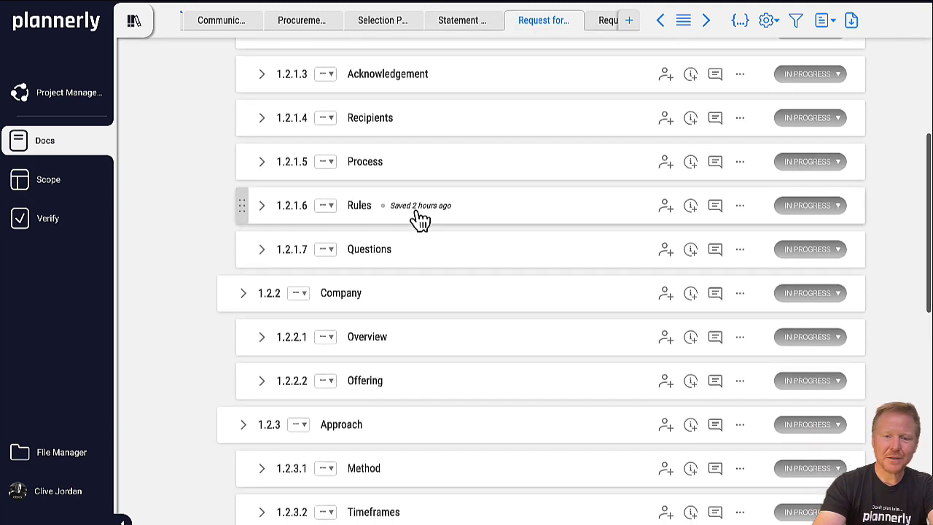
{"action": "scroll", "coordinate": [417, 218], "scroll_direction": "up", "scroll_amount": 5}
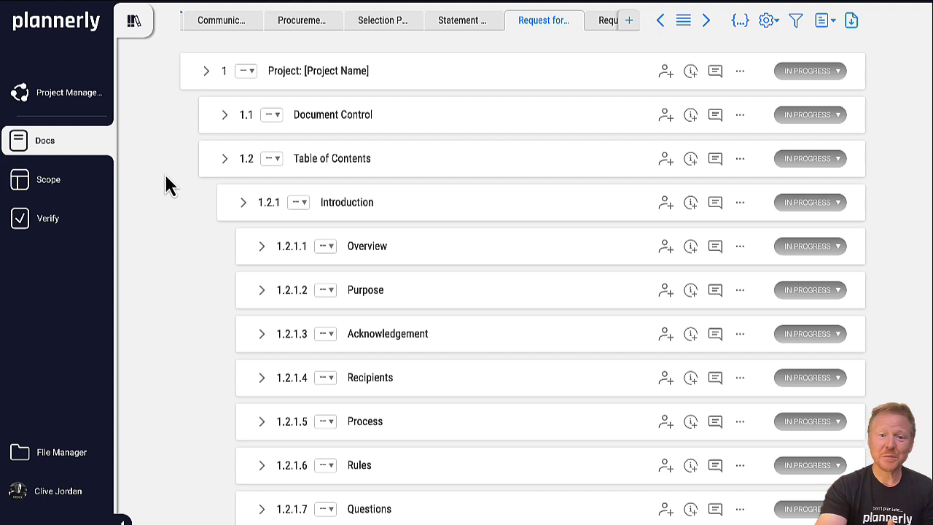
Create a project titled New Project in the North Region Projects account
{"action": "left_click", "coordinate": [58, 38]}
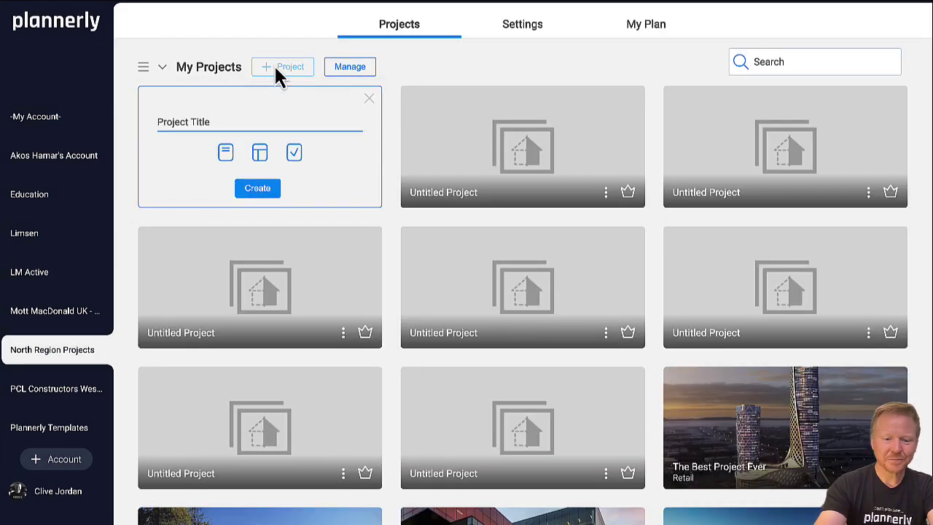
{"action": "type", "text": "New Project"}
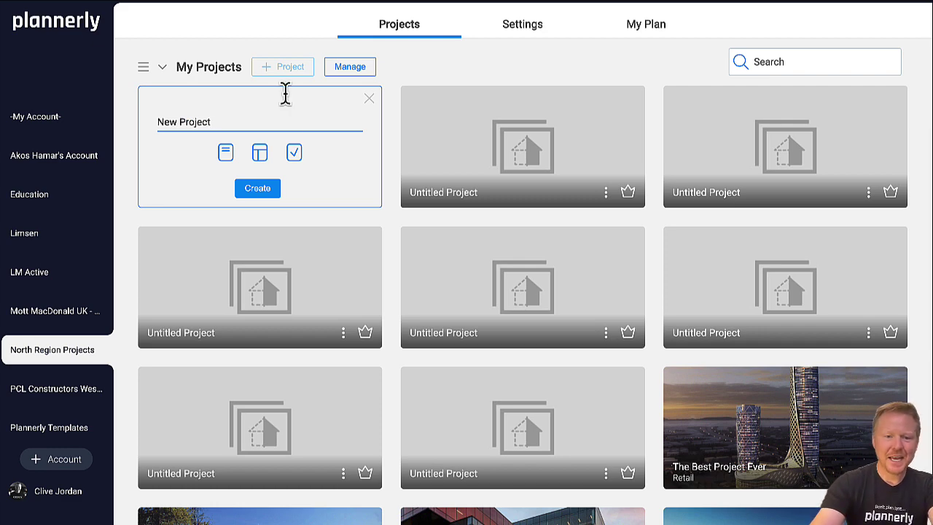
{"action": "left_click", "coordinate": [255, 189]}
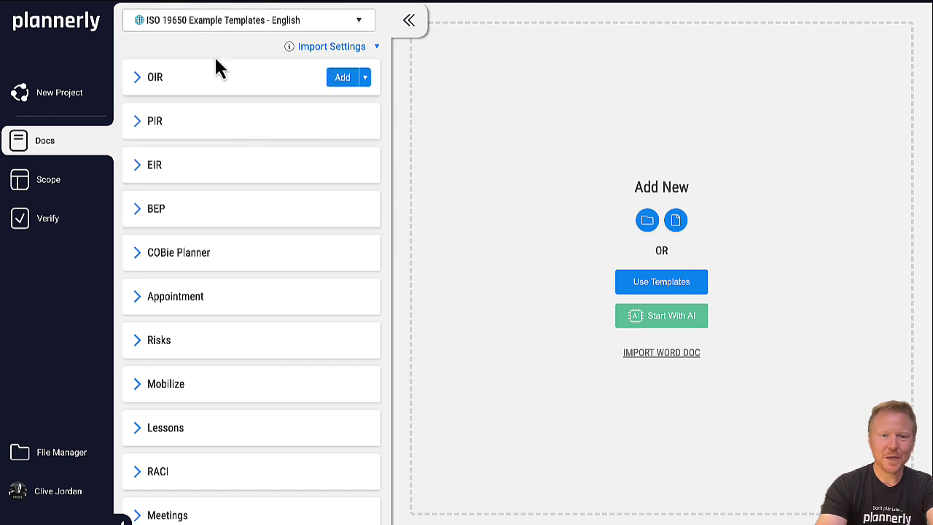
Choose the Project Management Templates project from My Projects as the template source for the new project
{"action": "left_click", "coordinate": [208, 22]}
{"action": "mouse_move", "coordinate": [253, 69]}
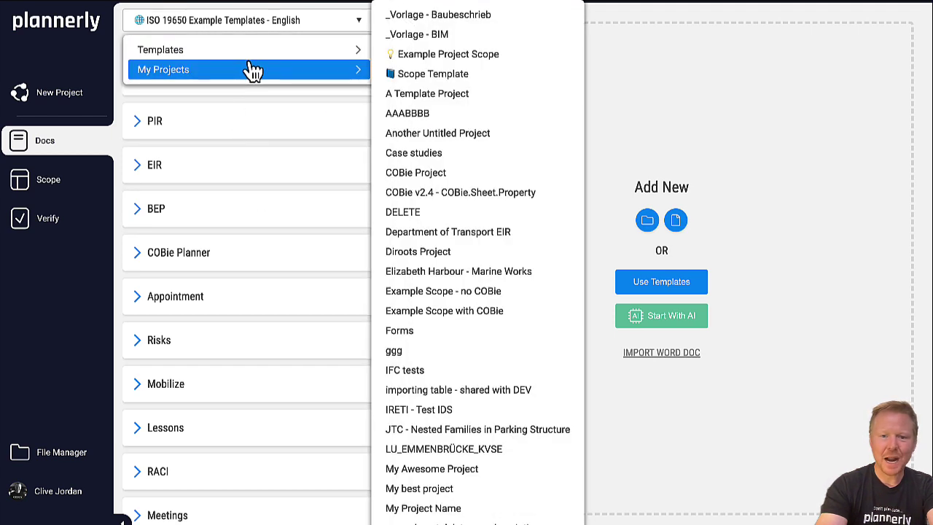
{"action": "scroll", "coordinate": [483, 340], "scroll_direction": "down", "scroll_amount": 3}
{"action": "scroll", "coordinate": [485, 339], "scroll_direction": "down", "scroll_amount": 2}
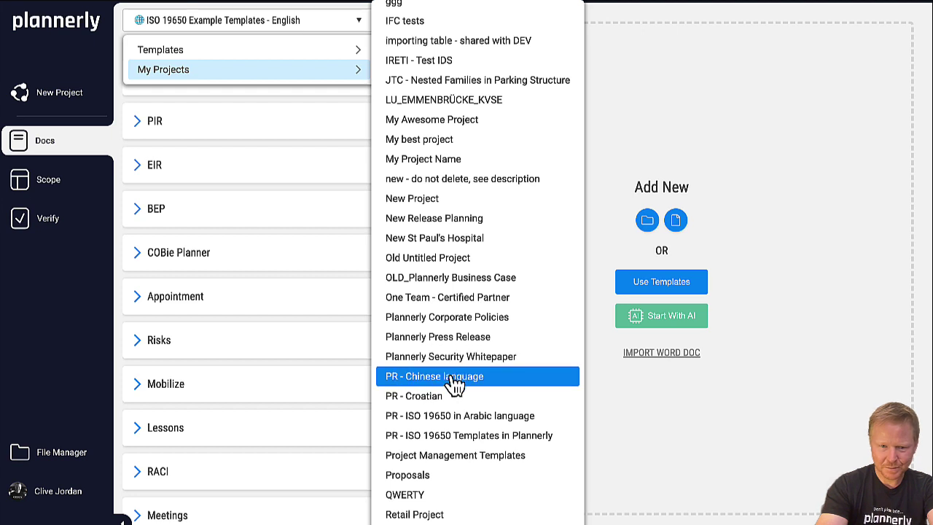
{"action": "left_click", "coordinate": [466, 454]}
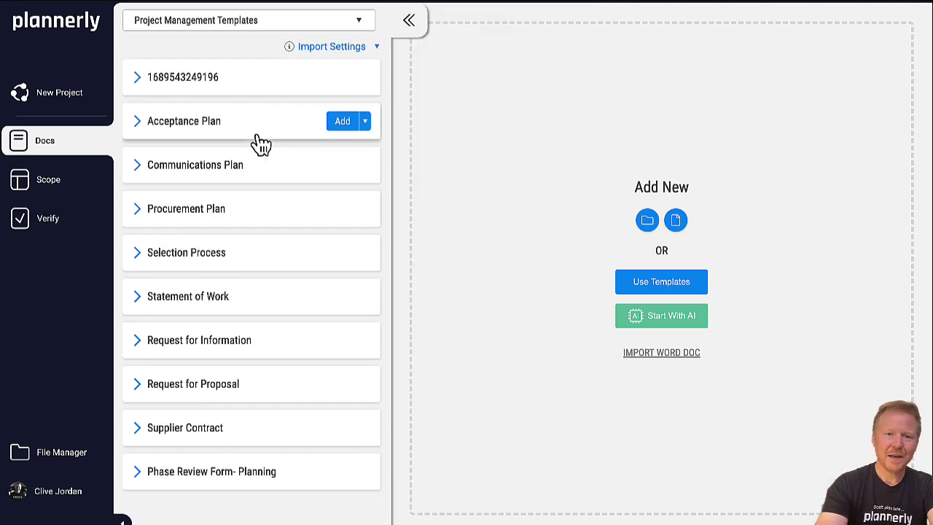
Add the Acceptance Plan, Statement of Work and Supplier Contract templates to the project, and close the template library
{"action": "left_click", "coordinate": [339, 124]}
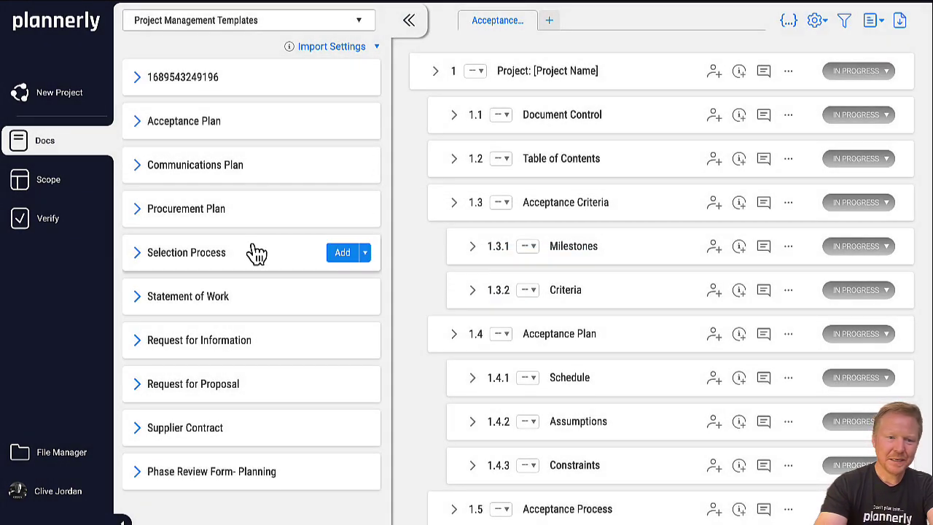
{"action": "left_click", "coordinate": [345, 298]}
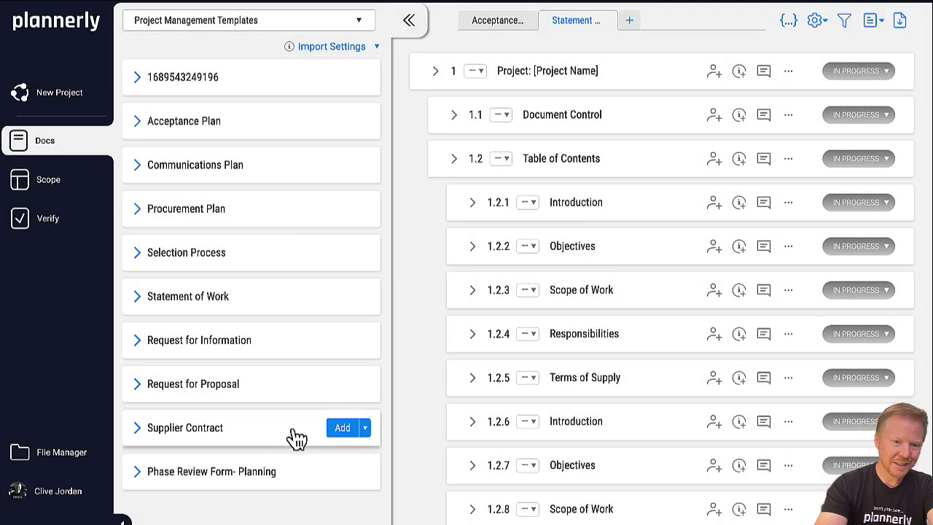
{"action": "left_click", "coordinate": [339, 428]}
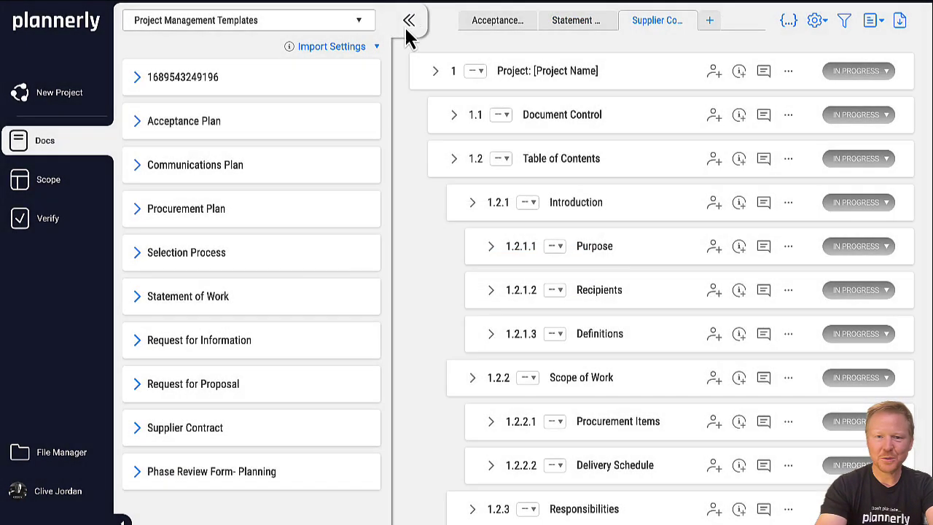
{"action": "left_click", "coordinate": [408, 23]}
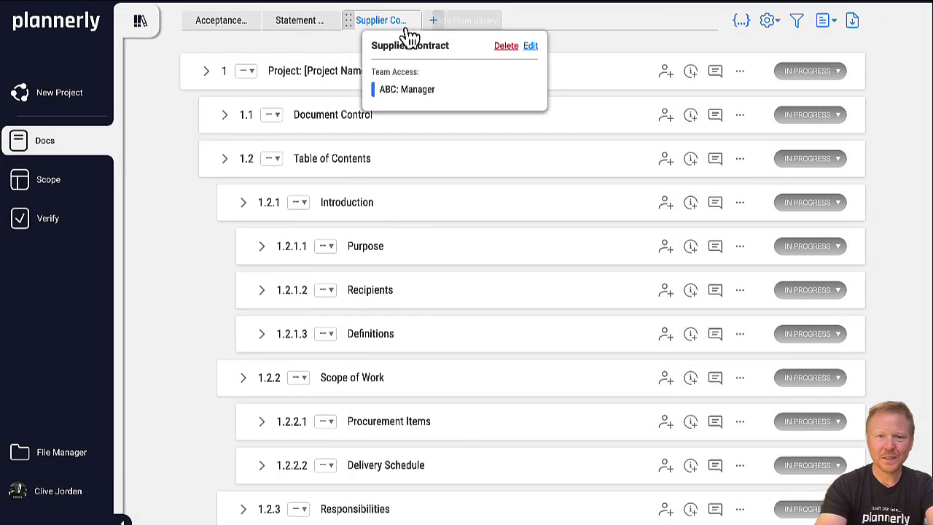